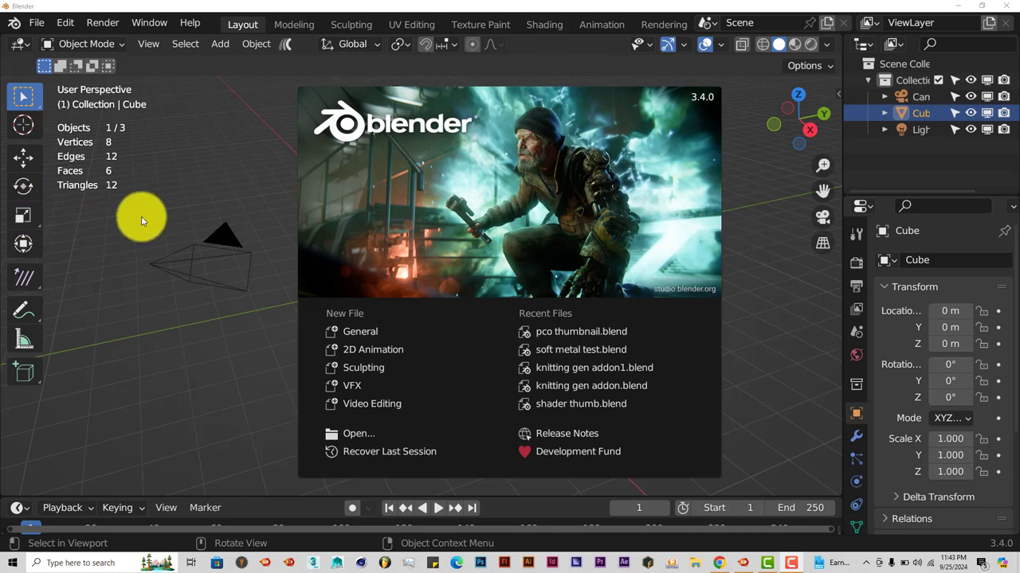
- Dismiss the splash and confirm the PCO Physical Celestial Objects add-on is enabled in Preferences
left_click(64, 21)
left_click(66, 23)
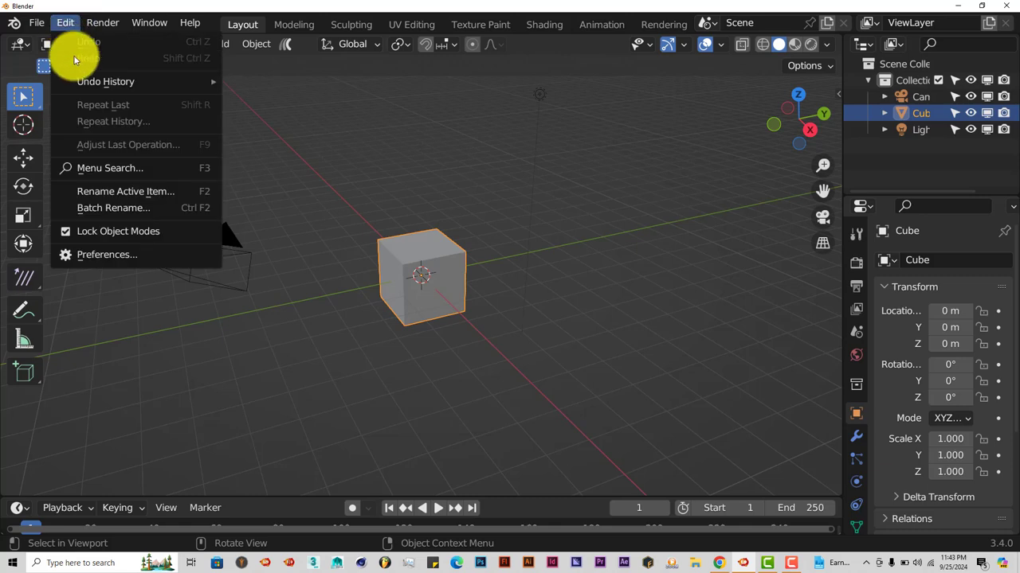
left_click(98, 257)
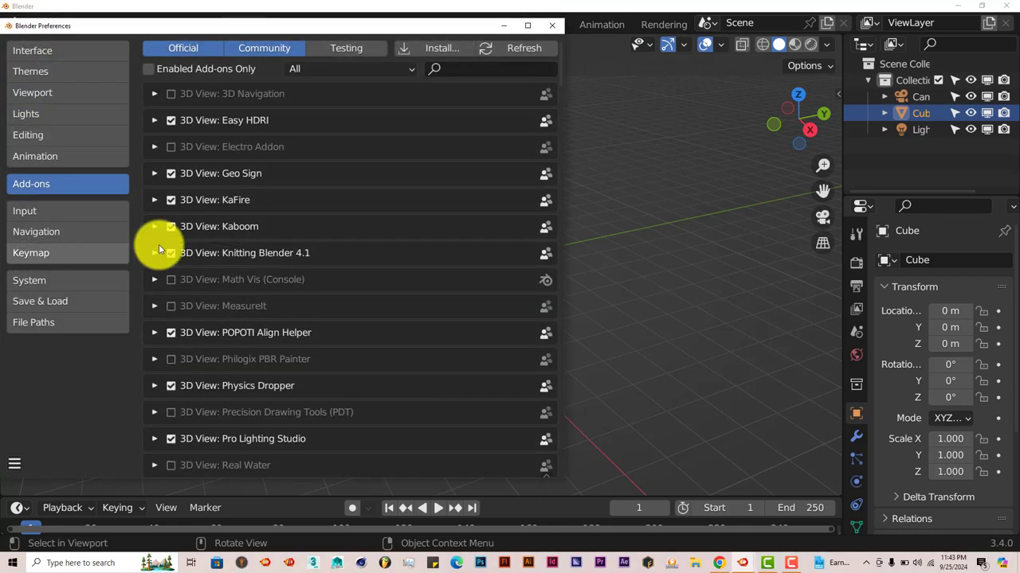
left_click(435, 50)
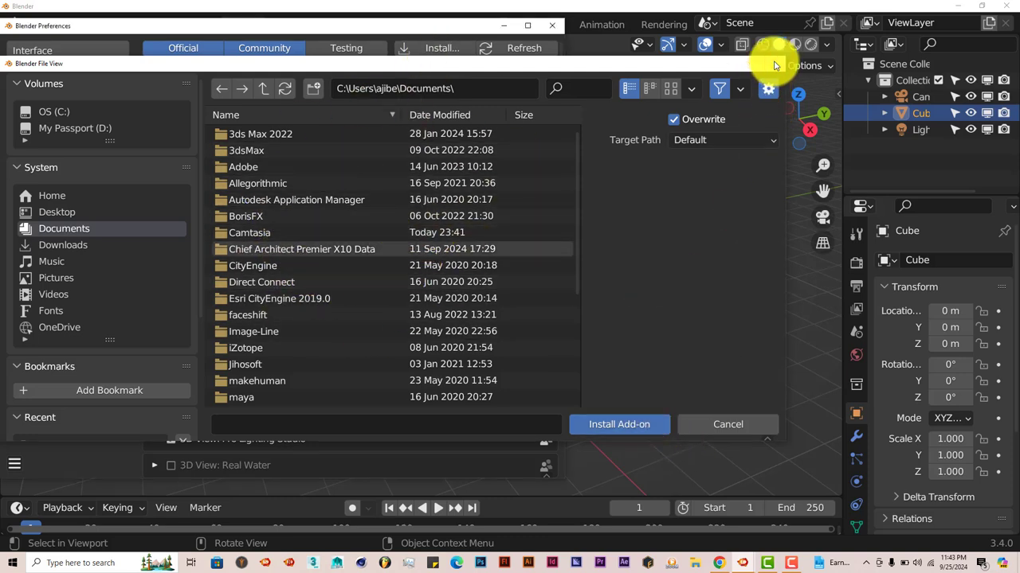
key("Escape")
left_click(512, 69)
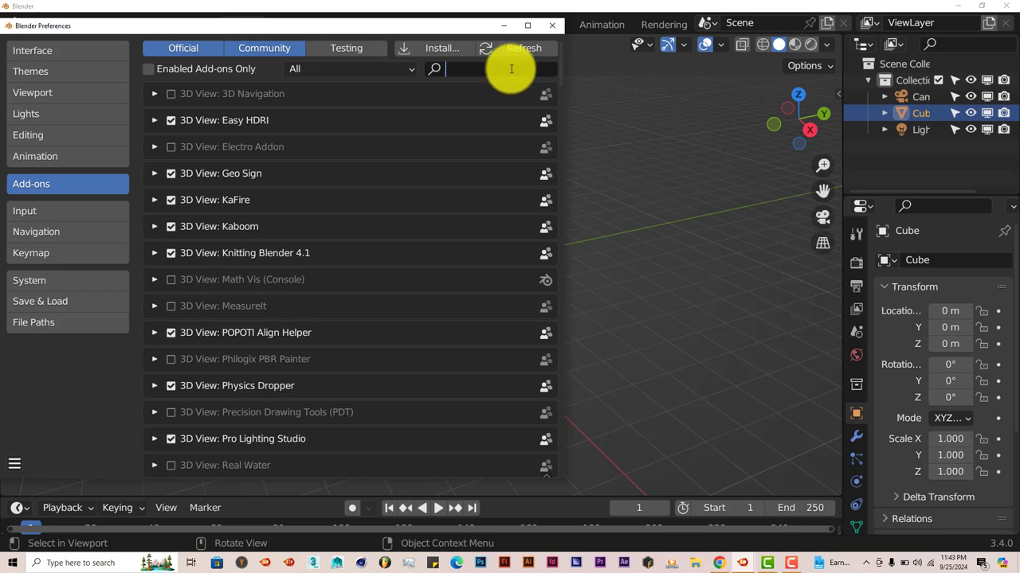
type("p")
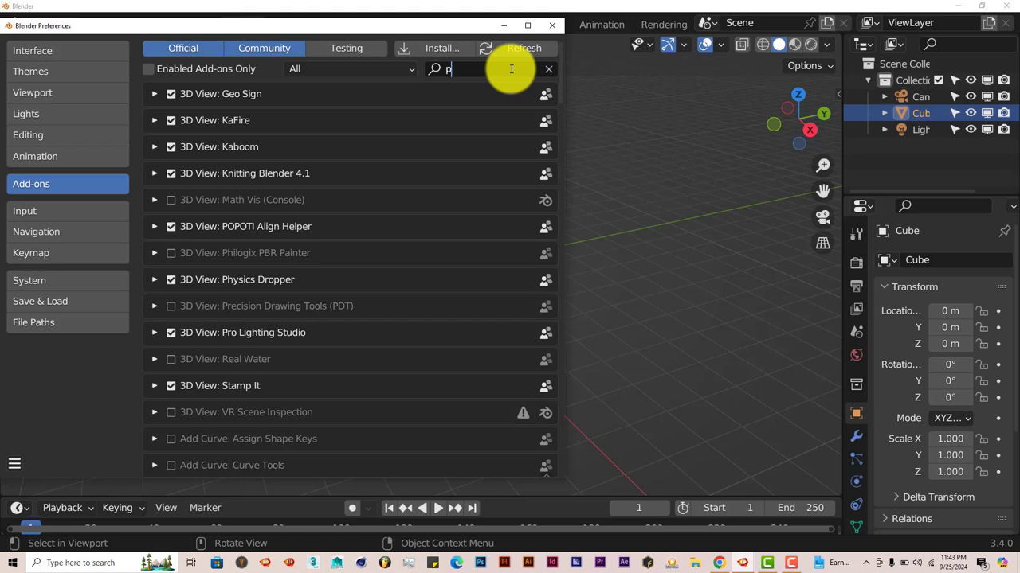
type("co")
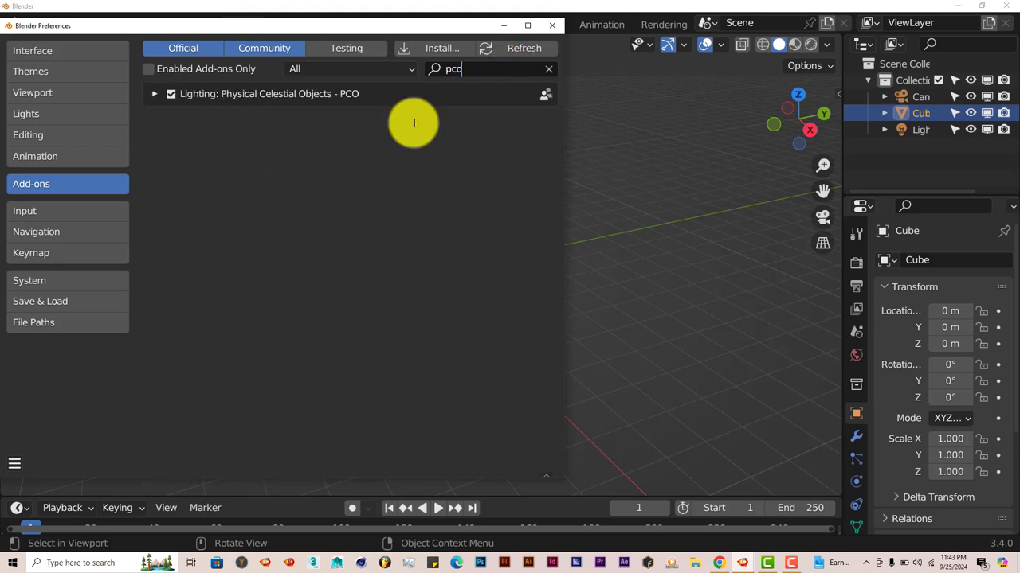
left_click(557, 27)
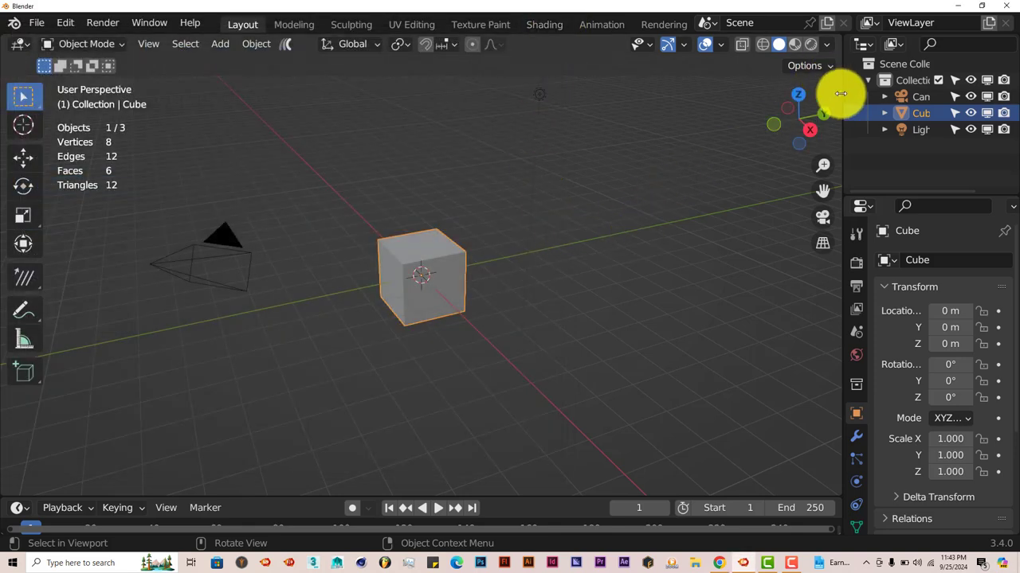
- Show the PCO Planets sidebar and delete the default cube
key("n")
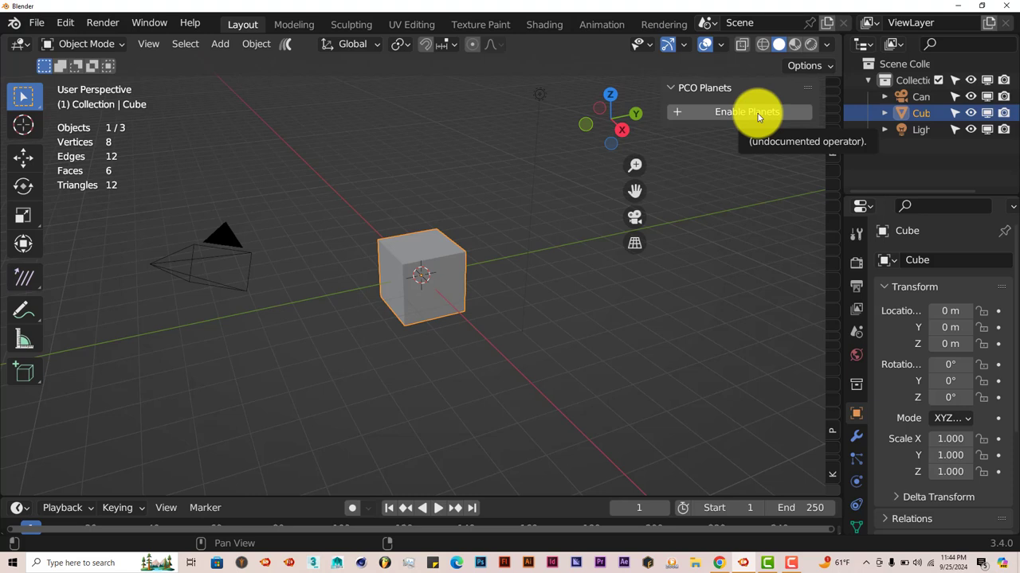
scroll(446, 326, "up", 2)
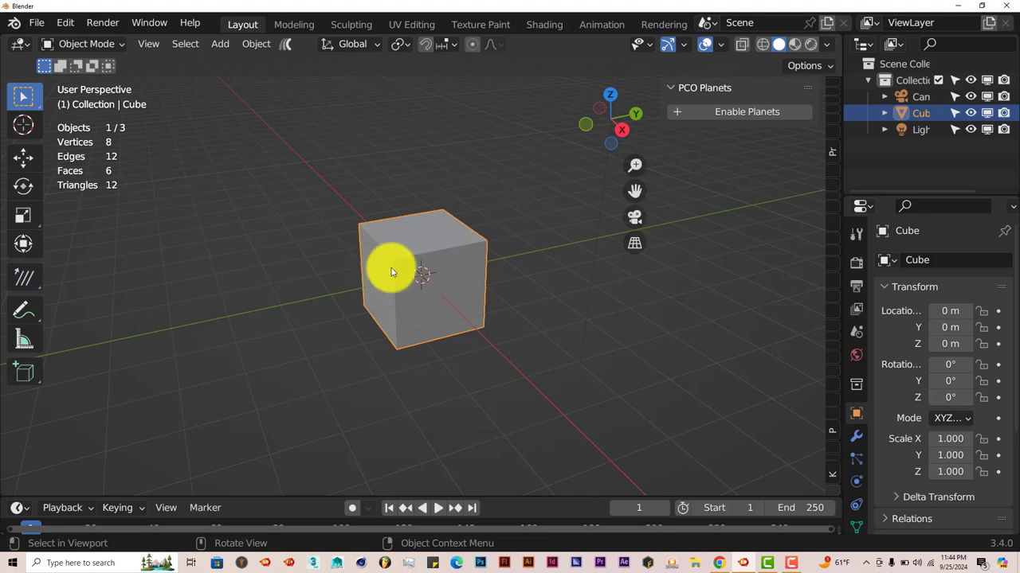
key("Delete")
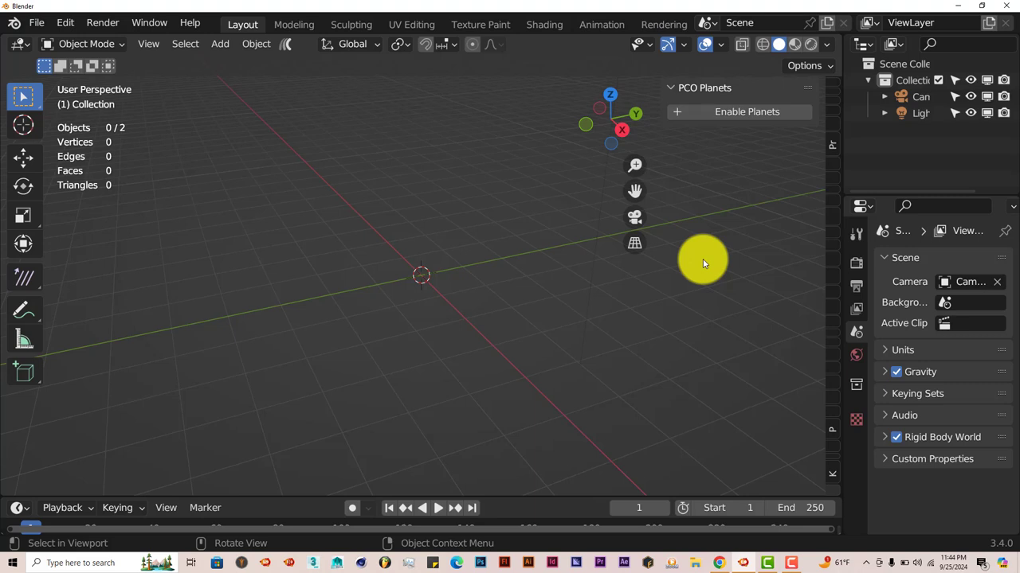
- Enable PCO Planets to add the PCO Sun and preview the scene in Rendered shading
left_click(718, 113)
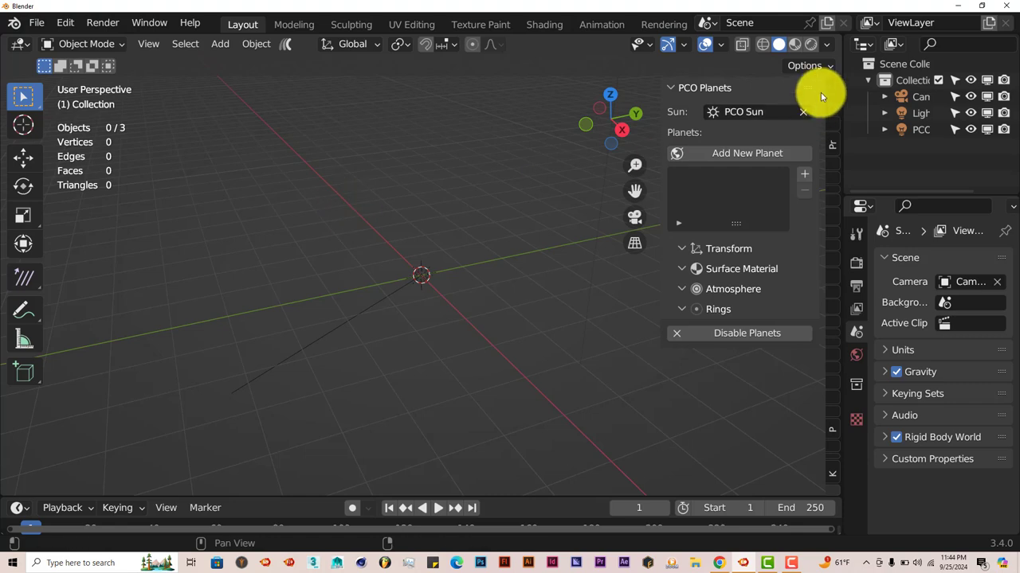
left_click(810, 47)
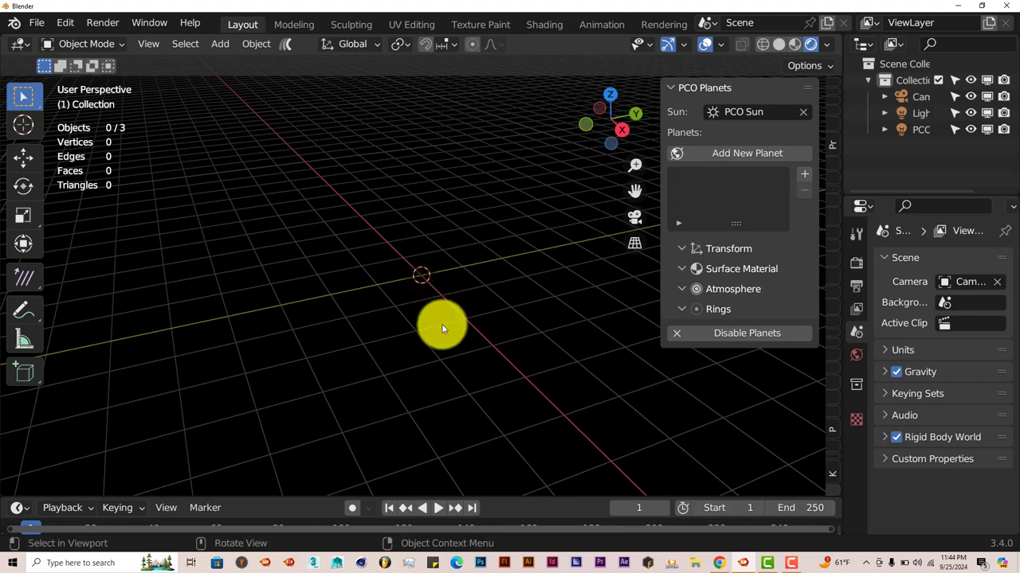
middle_click_drag(417, 320, 435, 282)
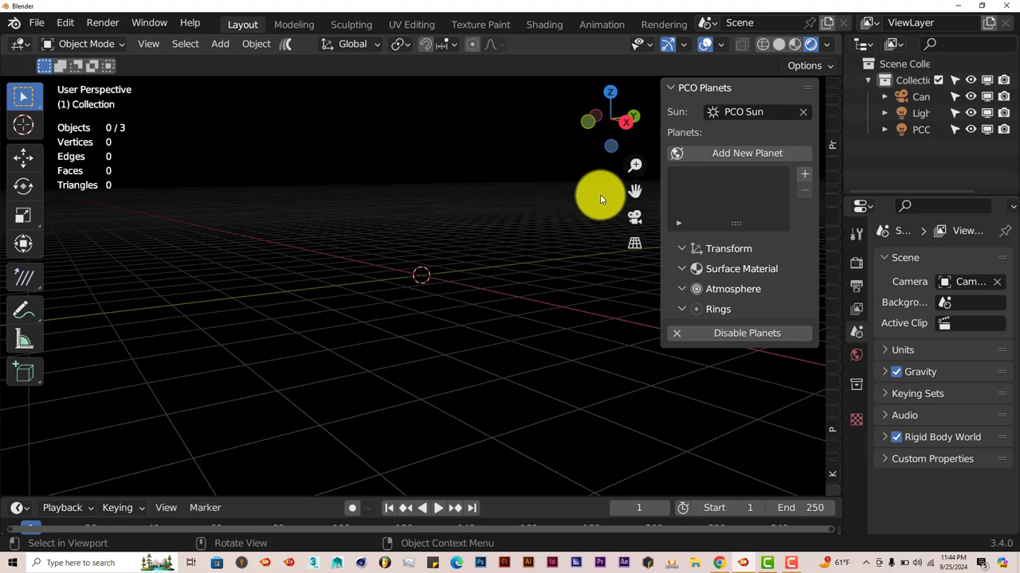
left_click_drag(635, 190, 639, 227)
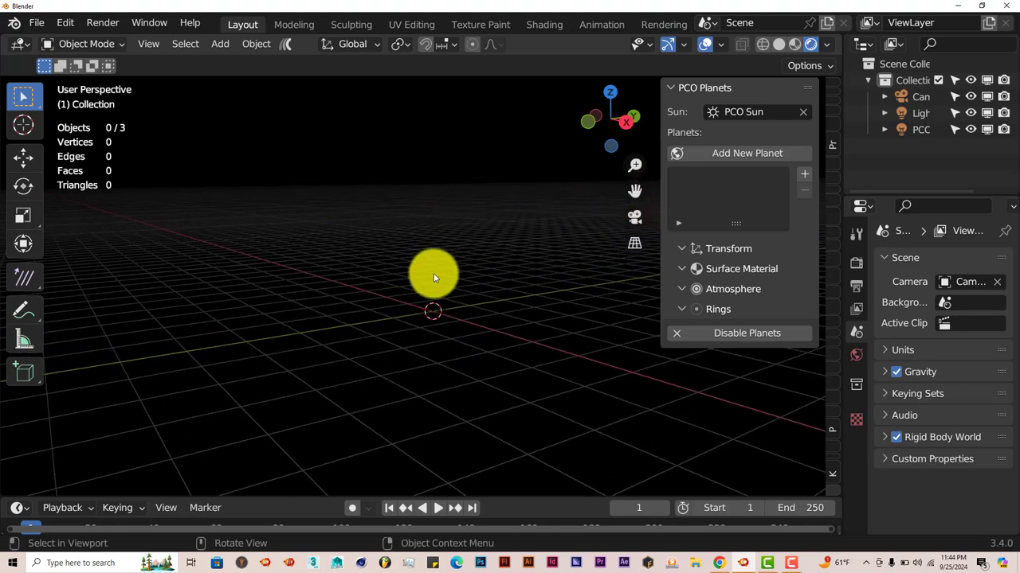
- Add a new PCO planet named 'earth' and zoom out to see it
left_click(740, 154)
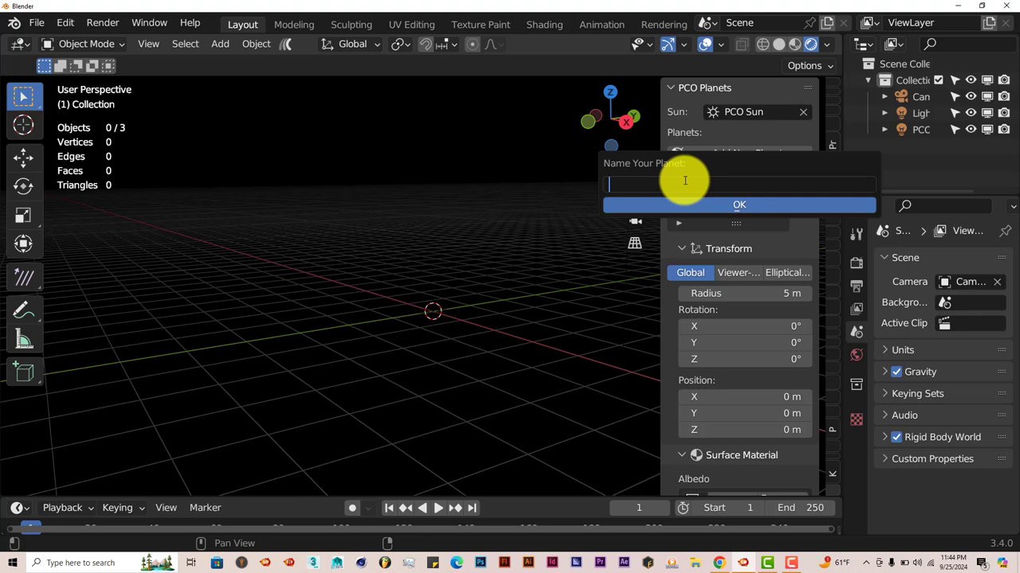
type("earth")
left_click(728, 205)
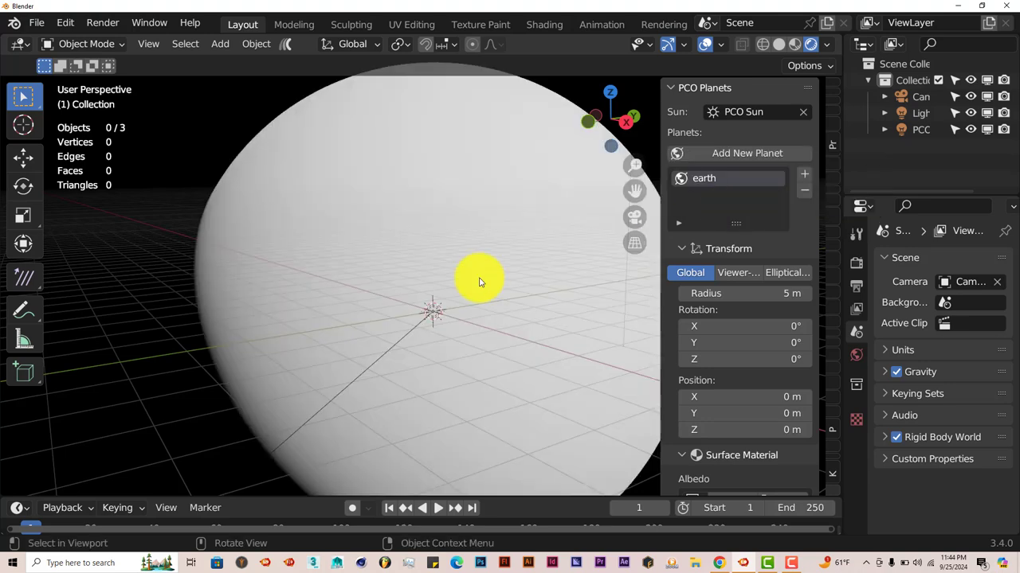
scroll(479, 281, "down", 5)
middle_click_drag(473, 278, 403, 322)
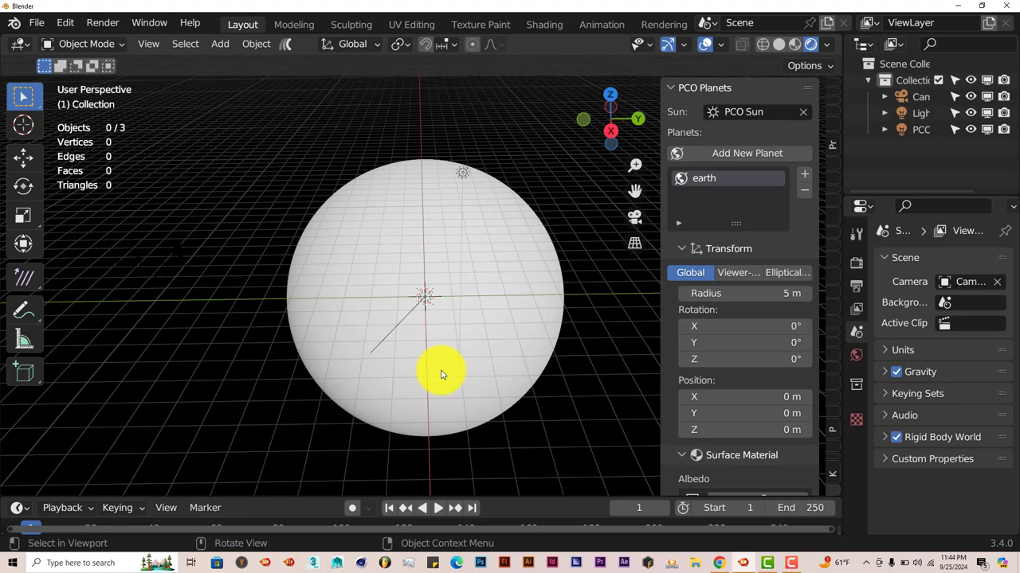
- Orbit around the earth sphere and widen the PCO Planets sidebar so labels fit
mouse_move(442, 375)
middle_mouse_down()
mouse_move(409, 311)
mouse_move(378, 313)
mouse_move(355, 342)
mouse_move(446, 291)
middle_mouse_up()
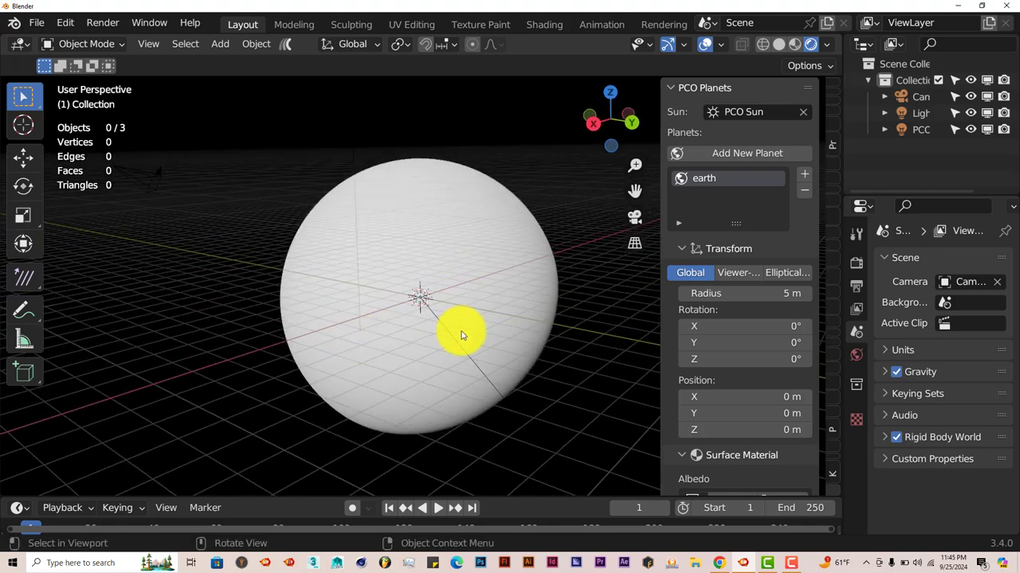
mouse_move(467, 339)
middle_mouse_down()
mouse_move(450, 319)
mouse_move(431, 323)
middle_mouse_up()
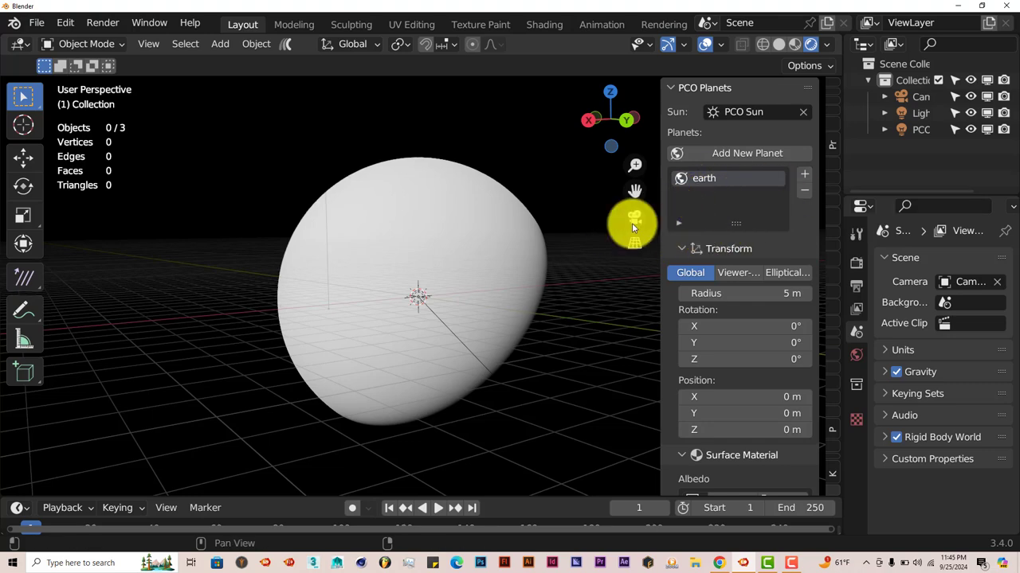
scroll(523, 274, "down", 3)
middle_click_drag(485, 297, 476, 316)
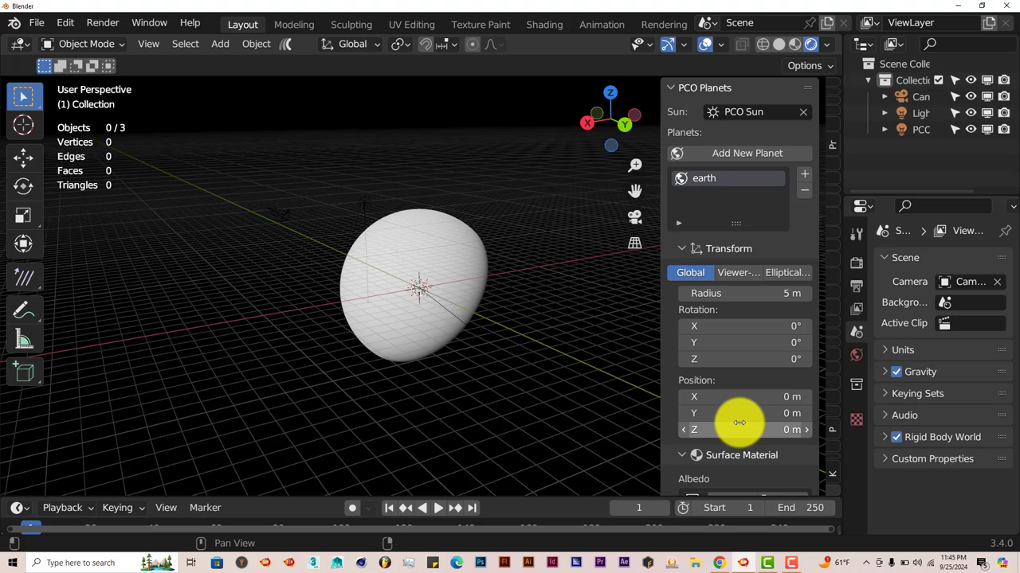
left_click_drag(657, 333, 609, 326)
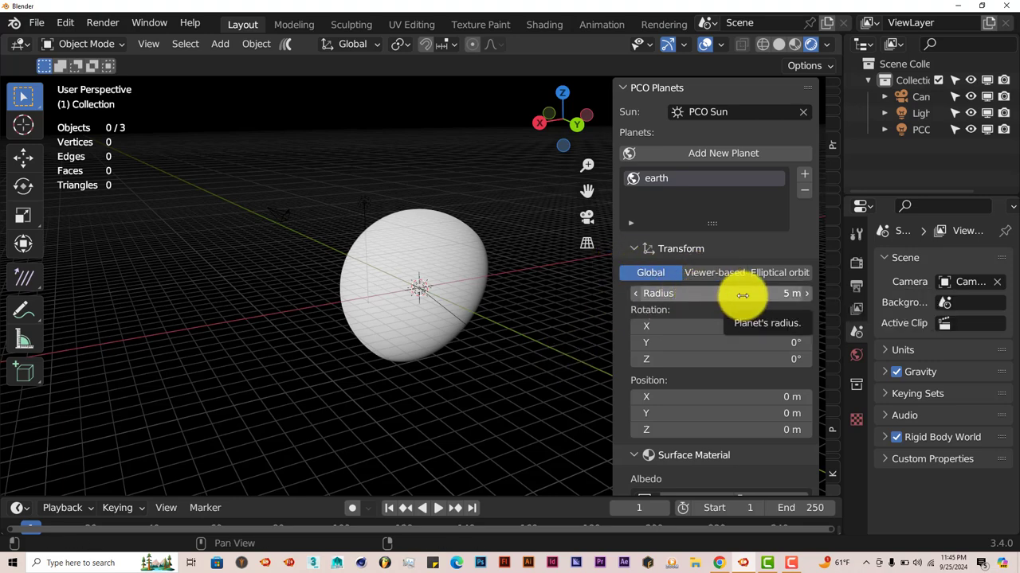
- Set earth's radius to 20 m and scroll down to its Surface Material settings
left_click(683, 293)
type("20")
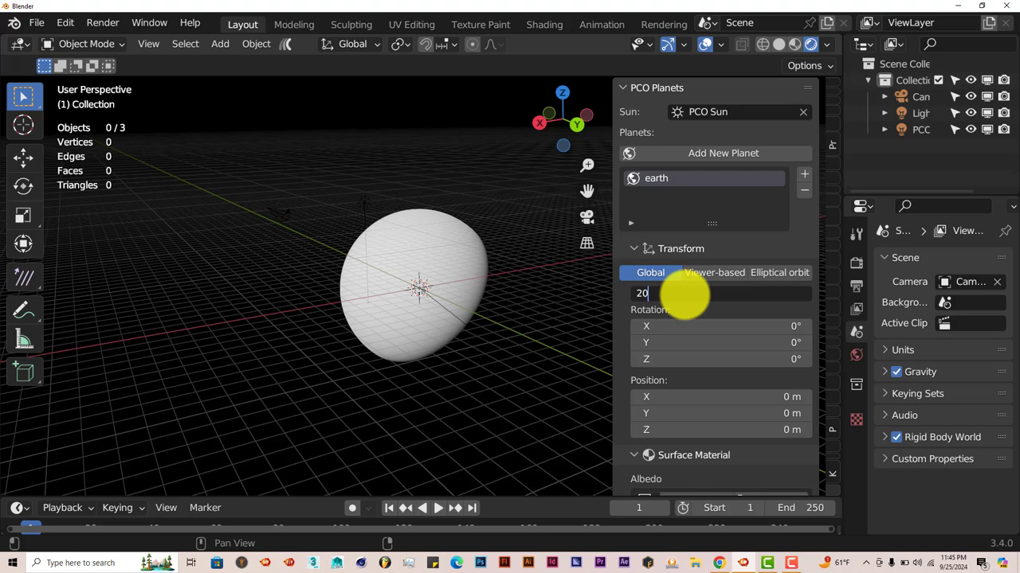
key("Return")
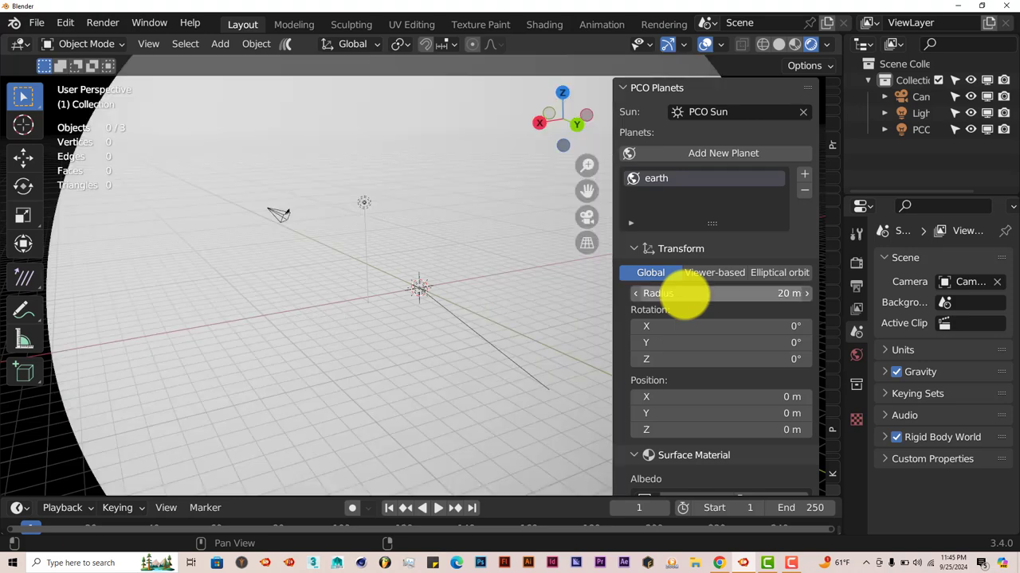
scroll(412, 263, "down", 5)
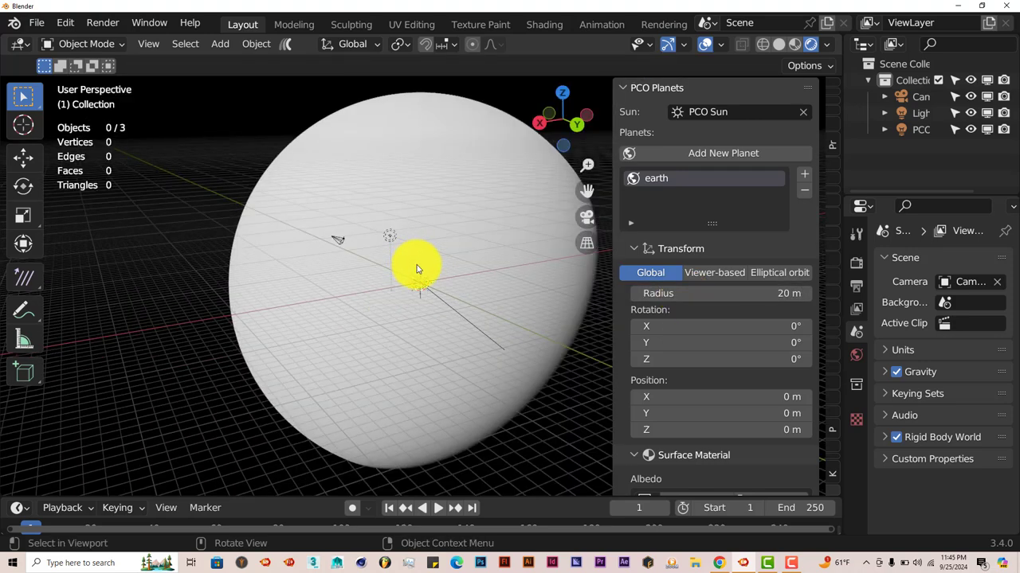
middle_click_drag(412, 264, 403, 277)
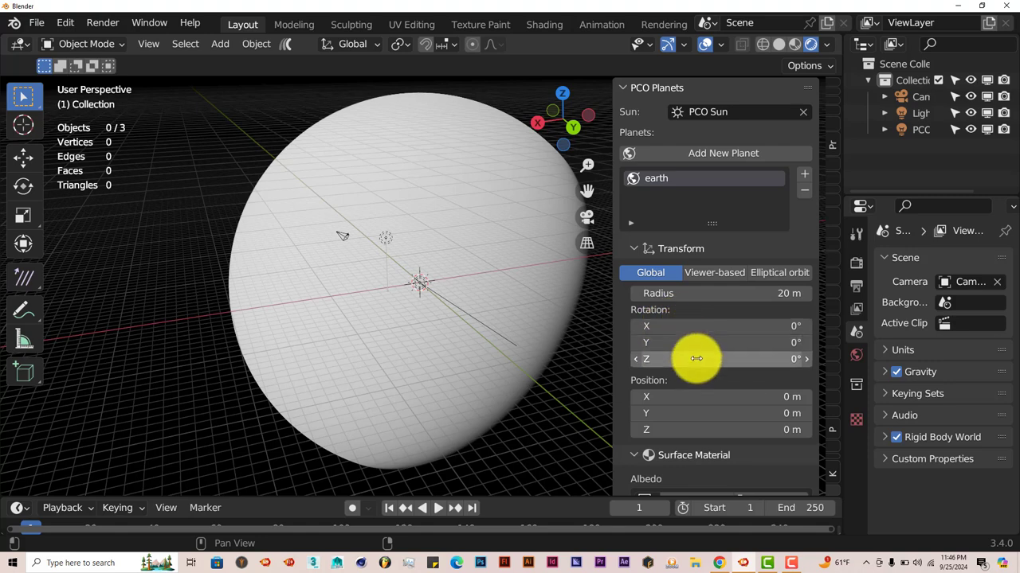
scroll(695, 359, "down", 1)
scroll(696, 360, "down", 1)
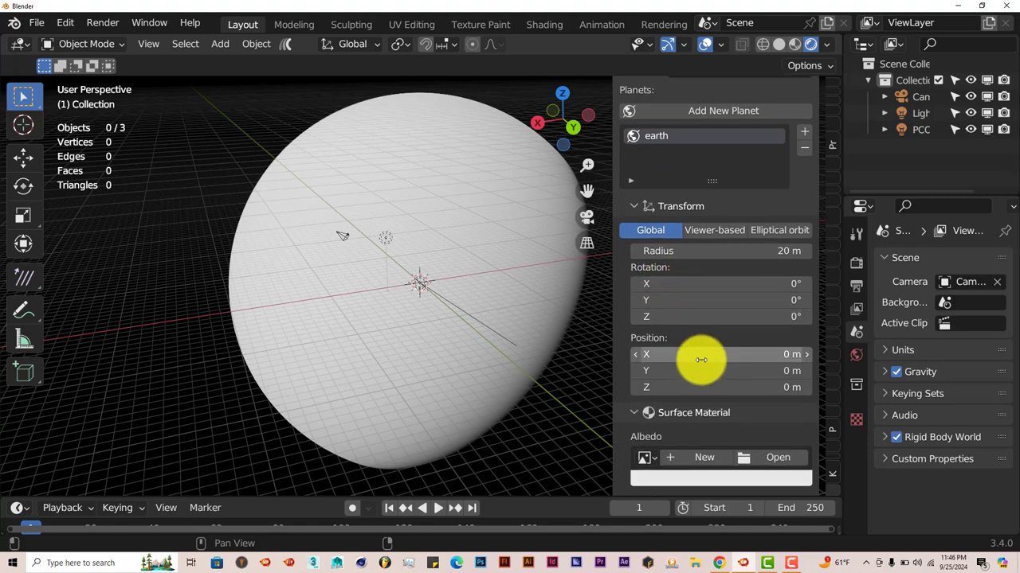
scroll(696, 394, "down", 7)
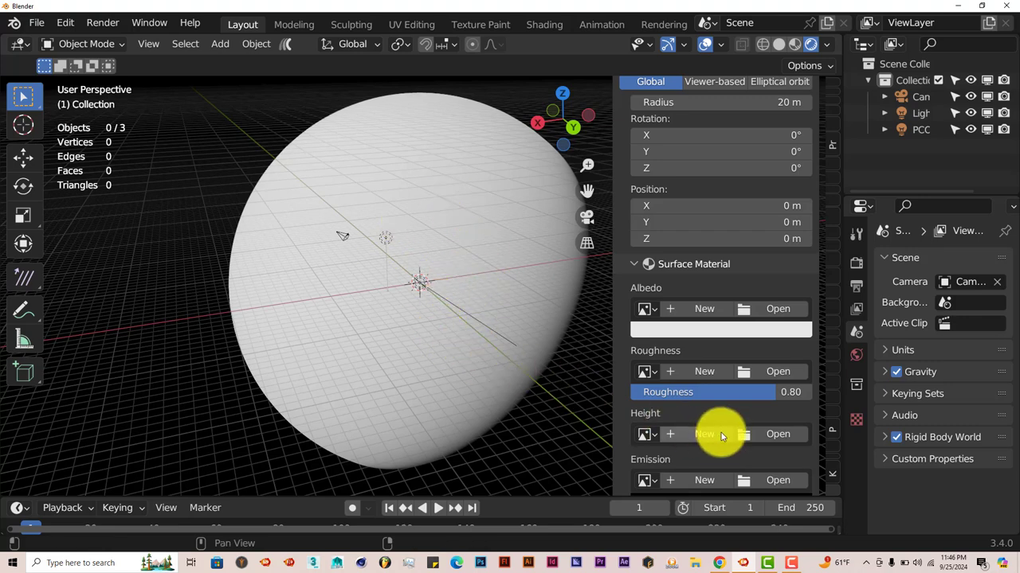
- Scroll the PCO Planets sidebar back to Surface Material and bring up the Solar Textures page in the browser
scroll(758, 394, "down", 4)
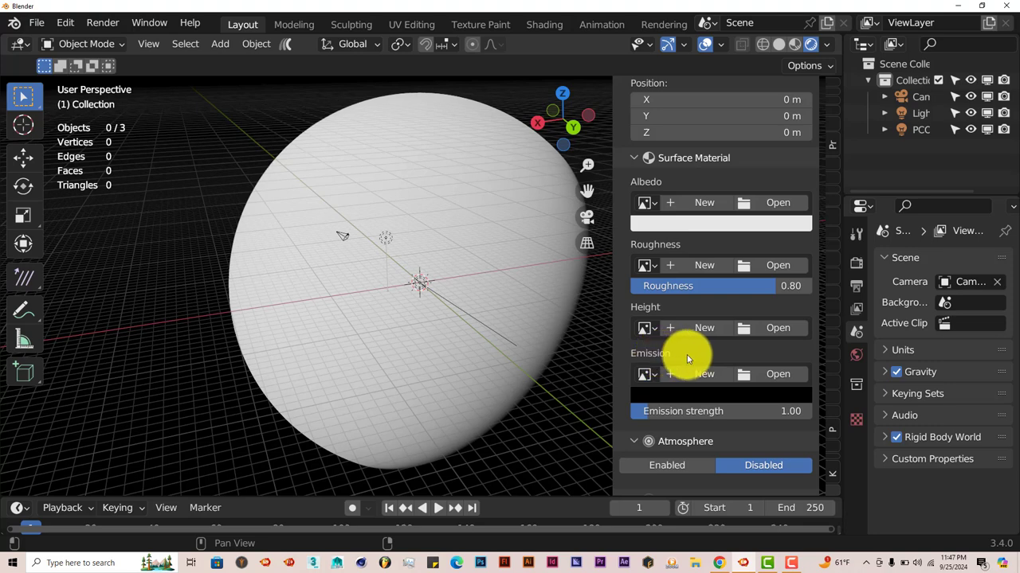
scroll(687, 355, "down", 3)
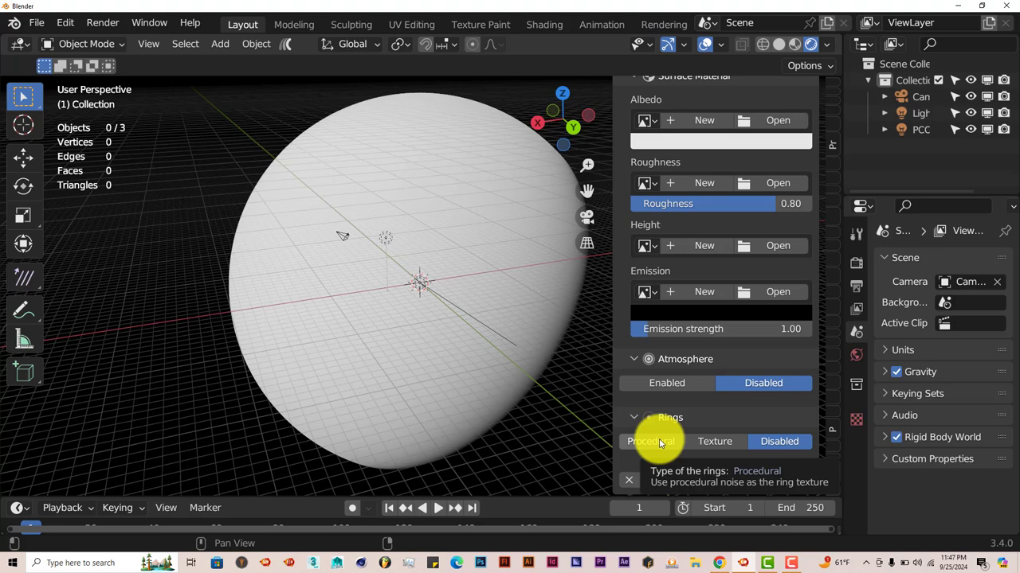
scroll(415, 330, "down", 4)
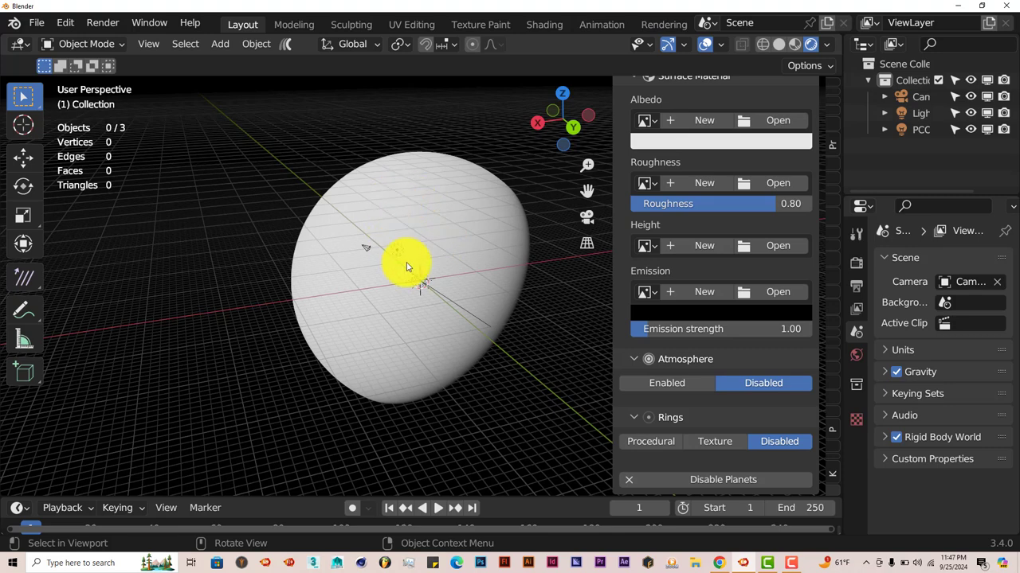
scroll(408, 266, "down", 2)
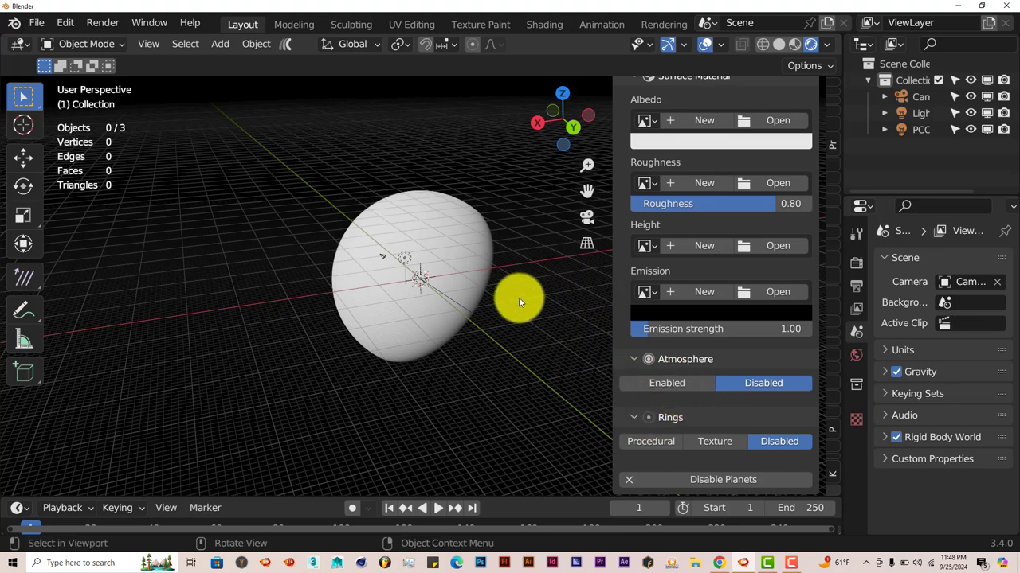
scroll(693, 268, "up", 1)
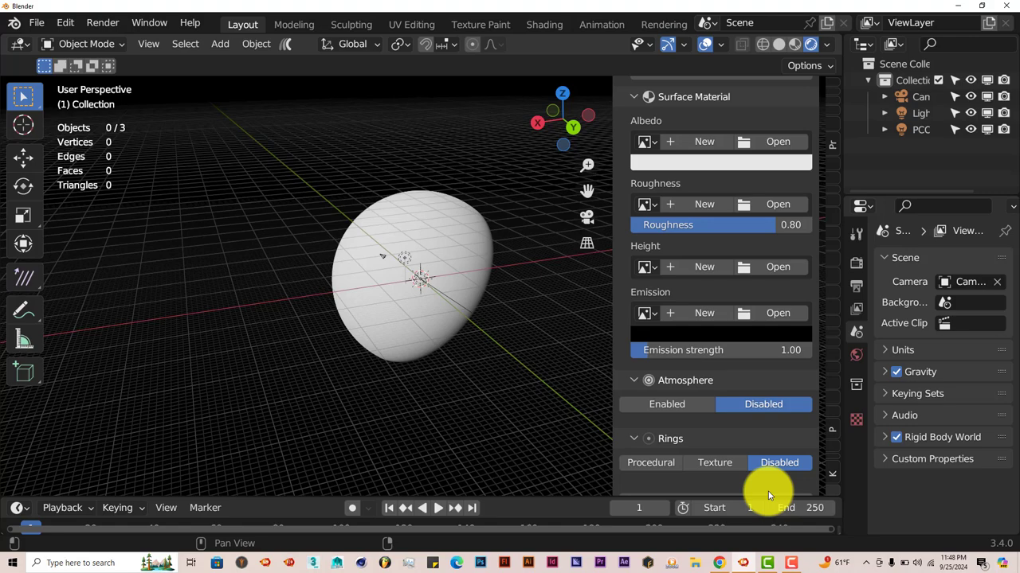
left_click(719, 562)
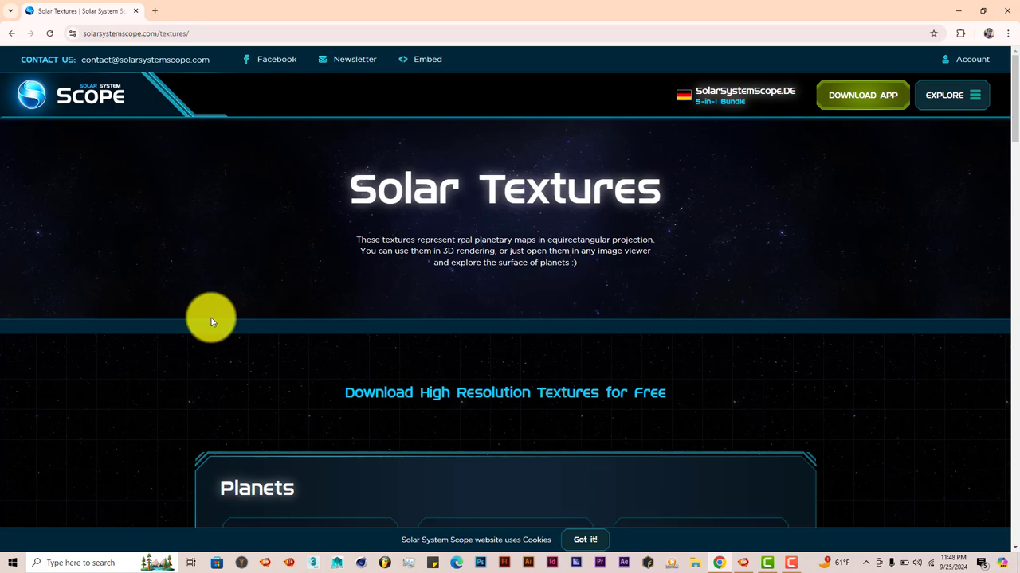
- Scroll the Solar Textures page down to the Sun, Moon and Stars downloads
scroll(513, 313, "down", 1)
scroll(514, 313, "down", 3)
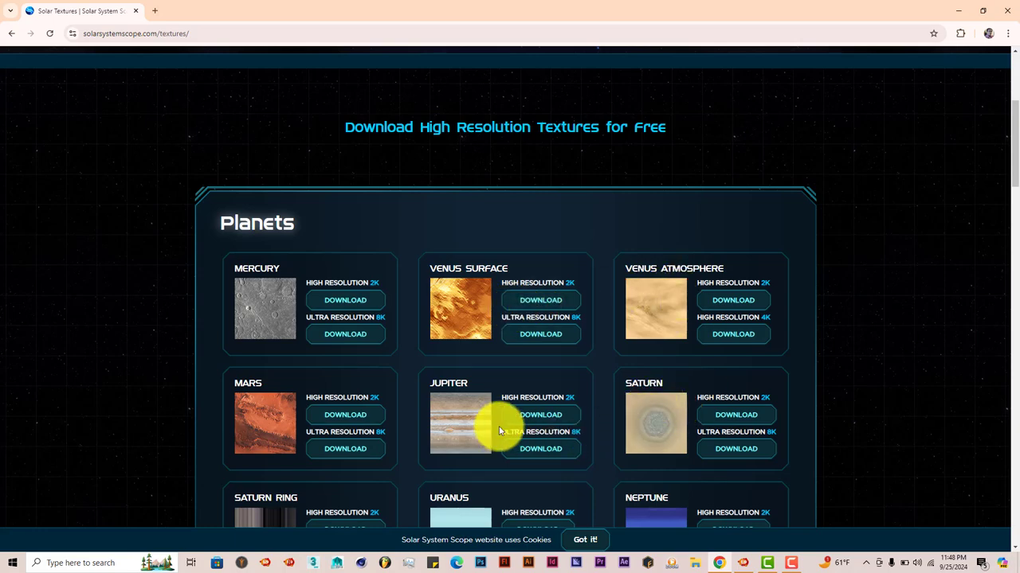
scroll(873, 372, "down", 2)
scroll(873, 372, "down", 2)
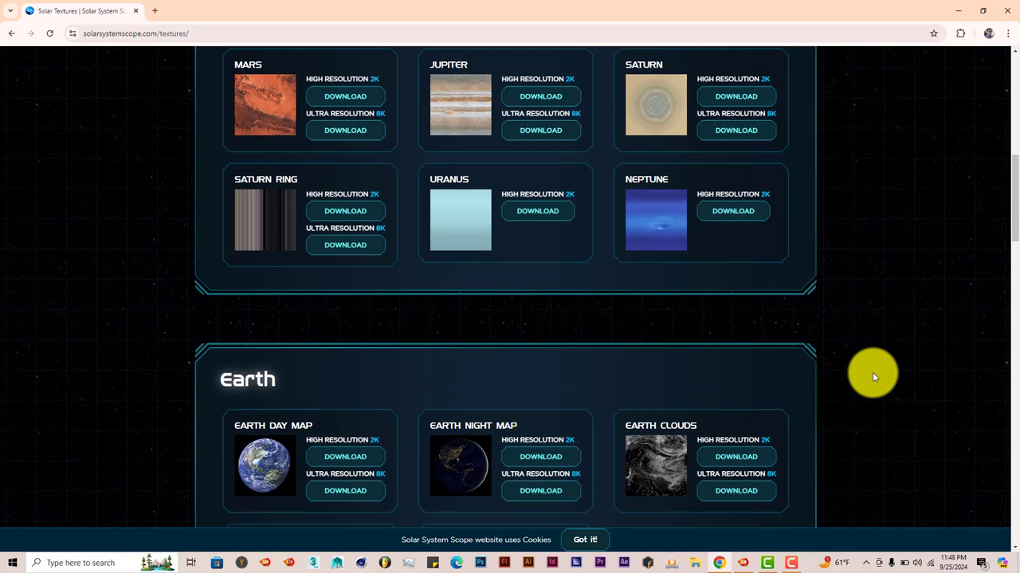
scroll(872, 372, "down", 2)
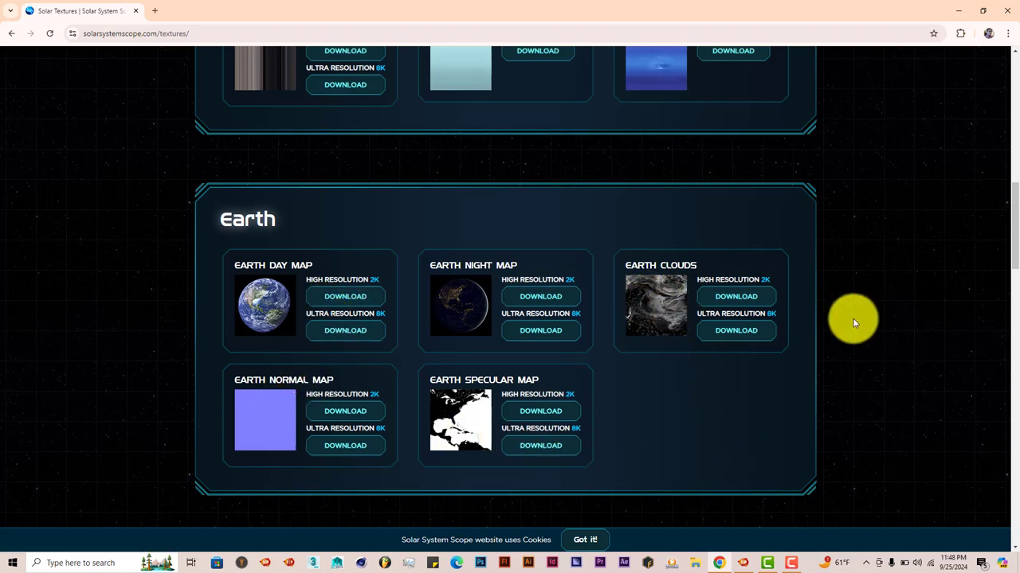
scroll(854, 331, "down", 5)
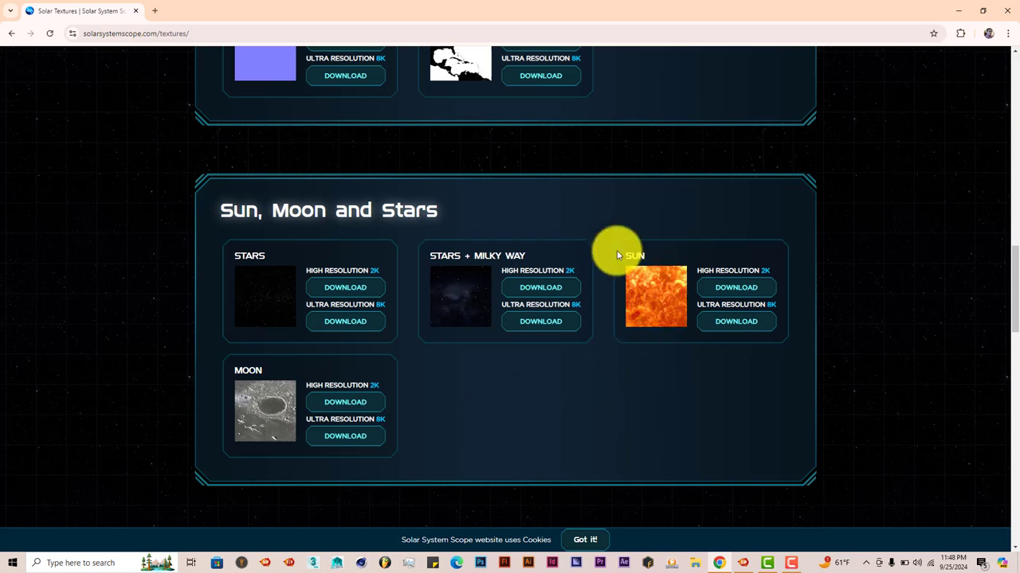
- Open the 2K sun texture and save it to the computer as 2k_sun.jpg
left_click(735, 288)
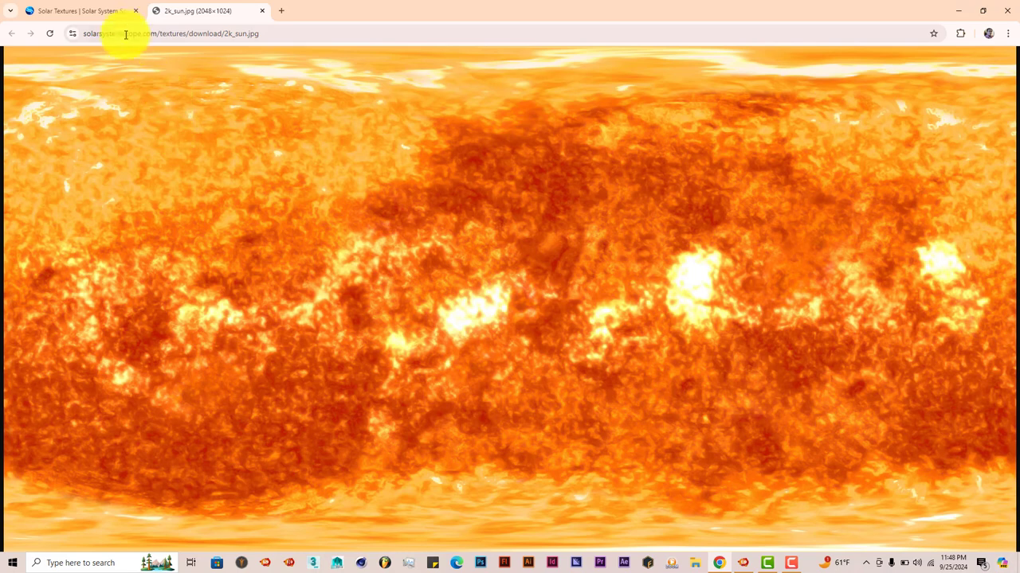
left_click(91, 11)
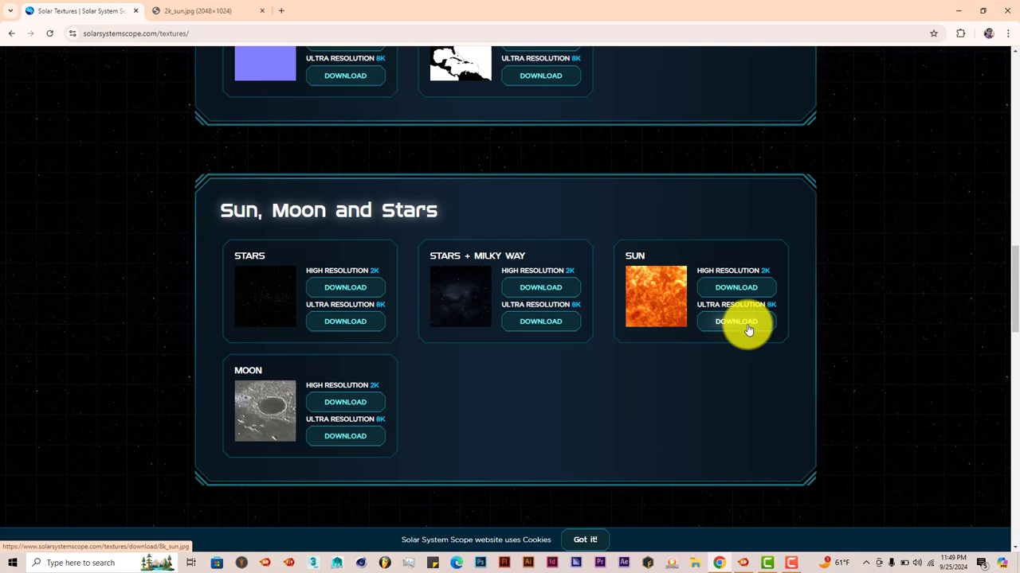
left_click(199, 11)
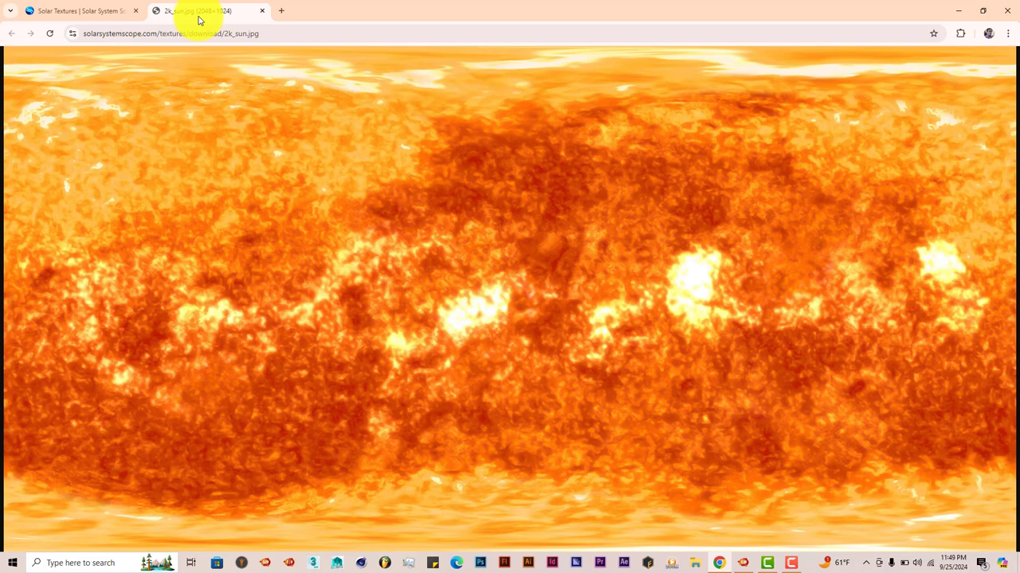
right_click(497, 234)
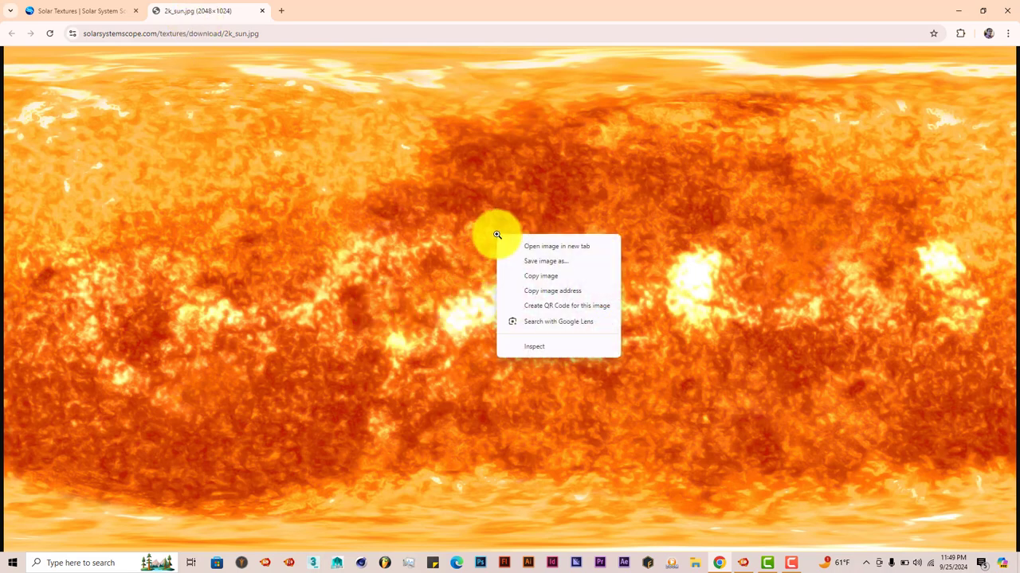
left_click(548, 263)
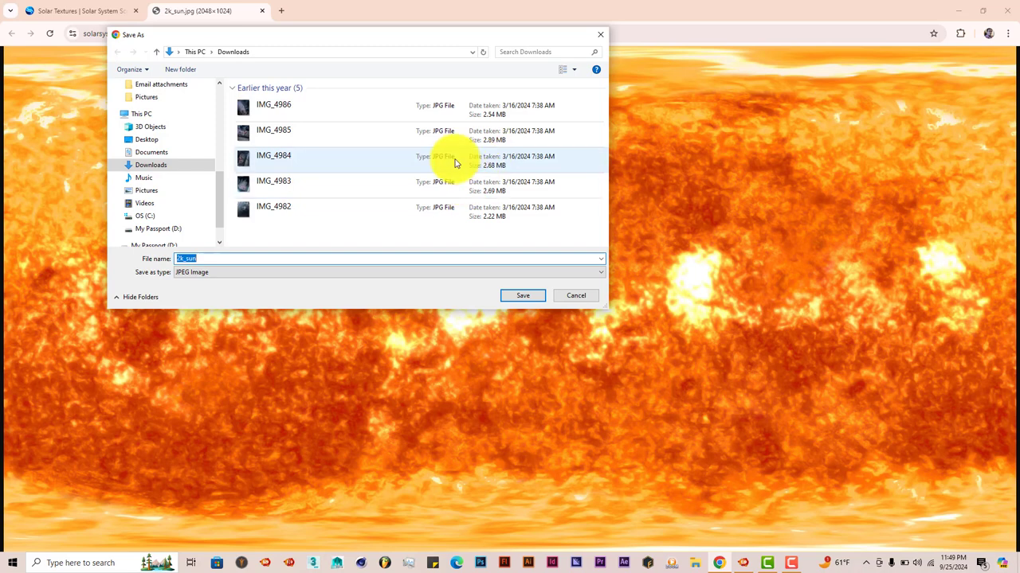
key("Return")
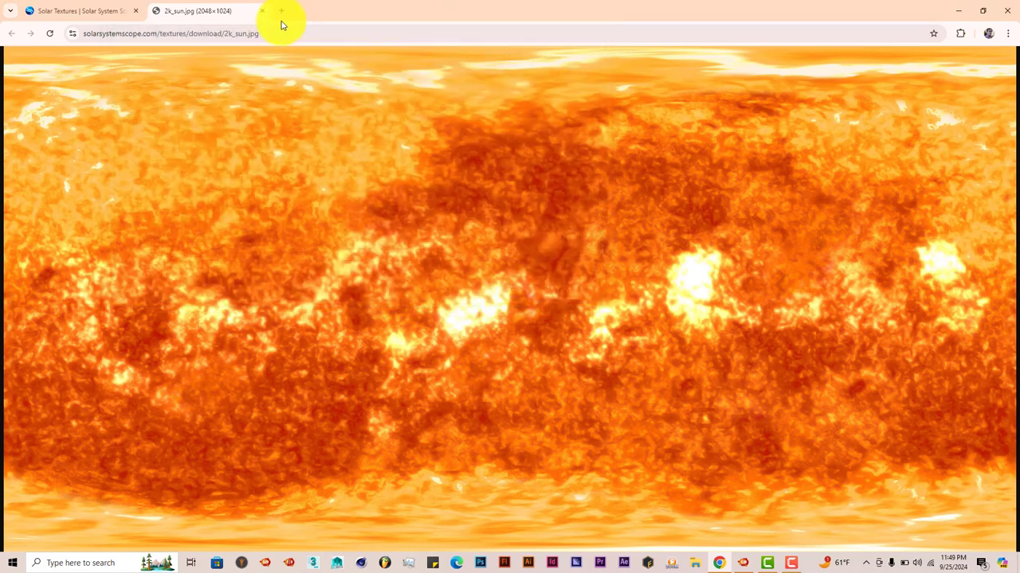
left_click(964, 13)
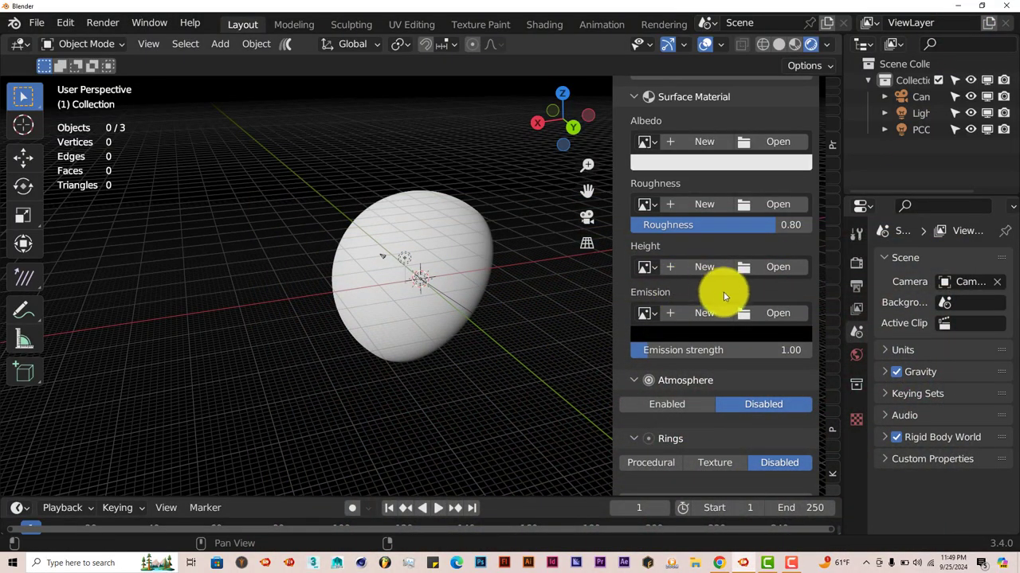
- Load 2k_sun.jpg from Desktop > planets as the planet's albedo texture
scroll(724, 297, "up", 5)
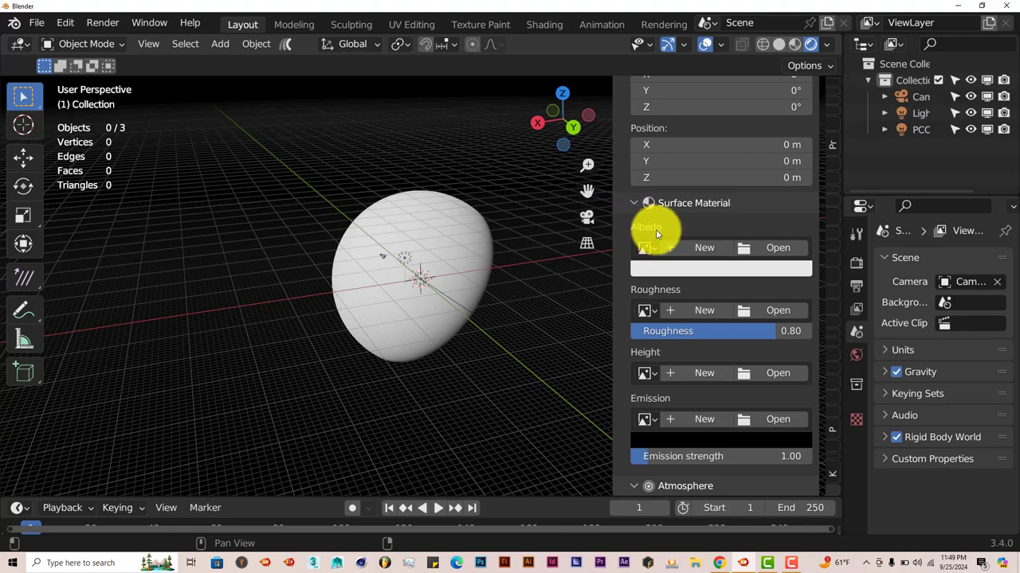
left_click(780, 249)
left_click(174, 239)
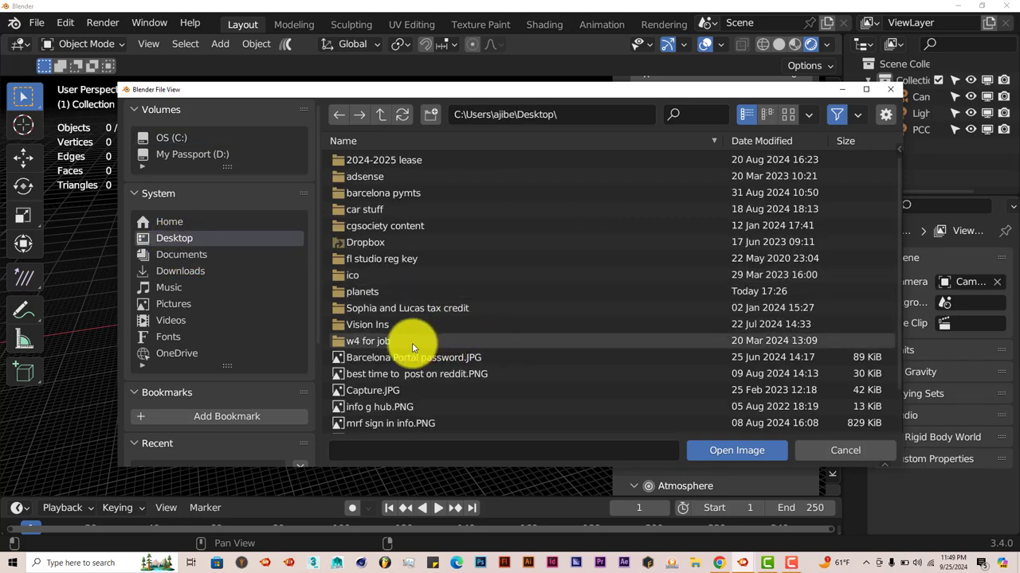
double_click(373, 292)
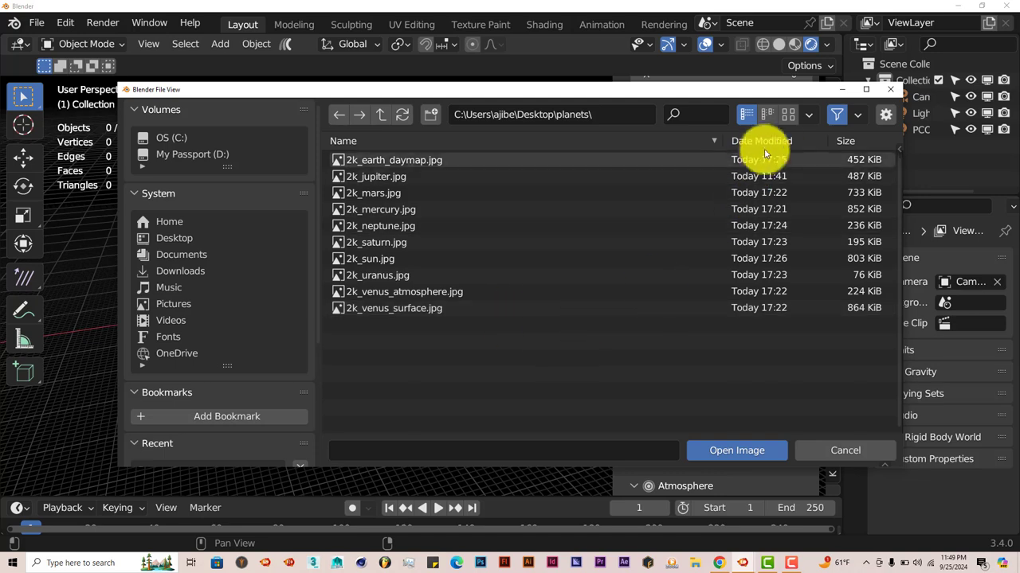
left_click(789, 115)
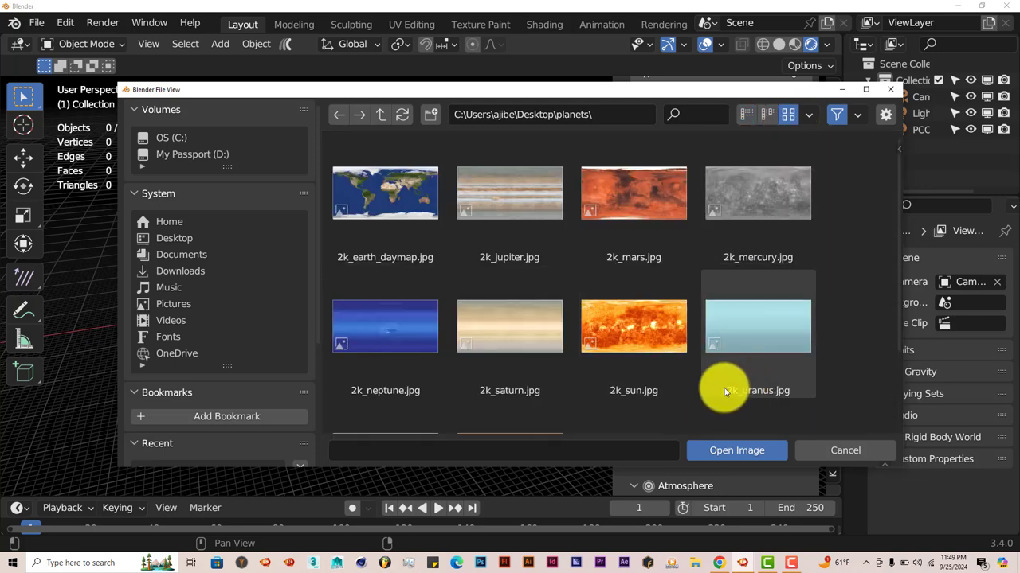
left_click(636, 351)
left_click(749, 451)
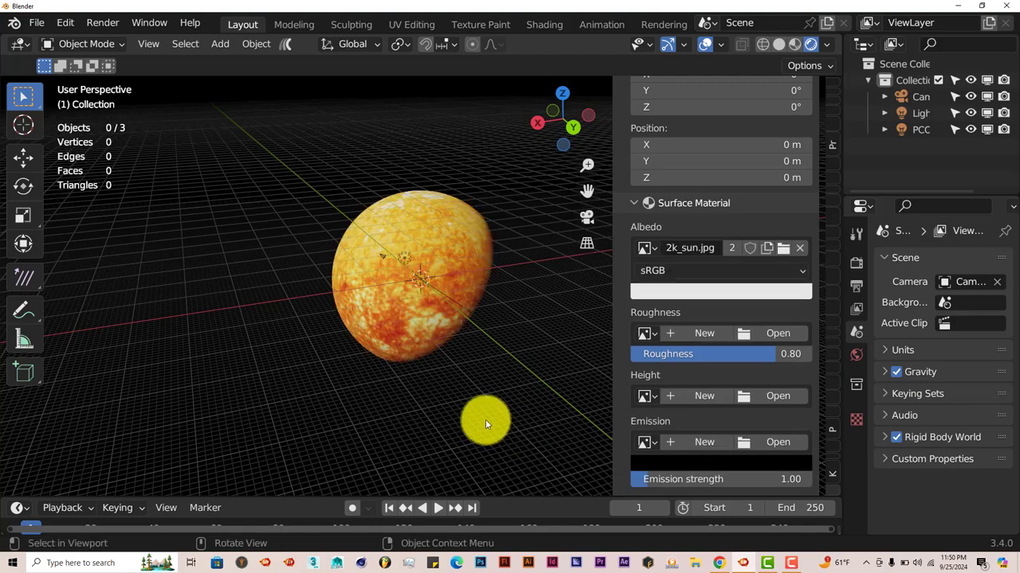
- Orbit around the sphere to inspect the orange 2k_sun.jpg surface from several sides
middle_click_drag(467, 416, 420, 431)
scroll(436, 424, "down", 2)
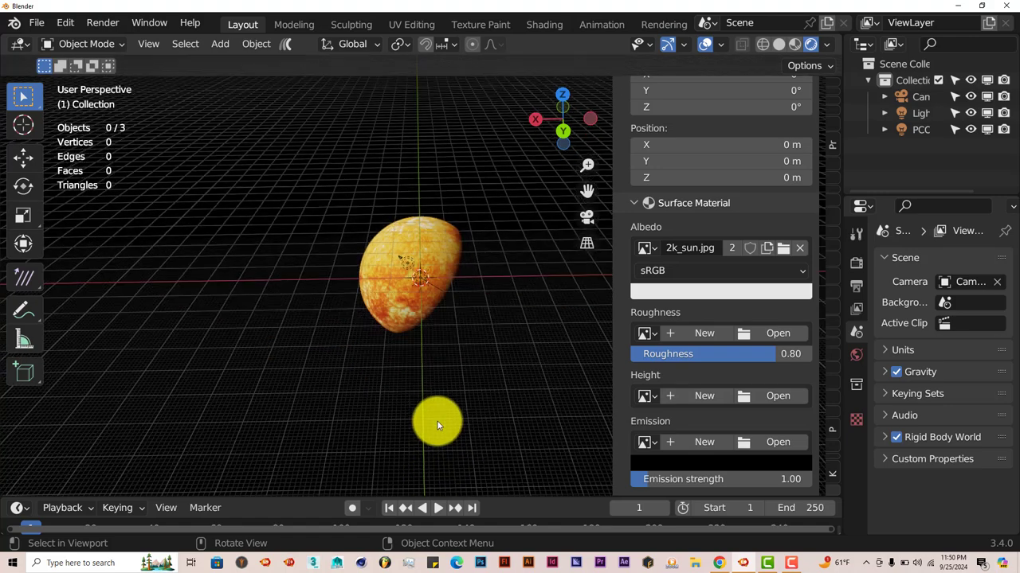
scroll(415, 330, "up", 4)
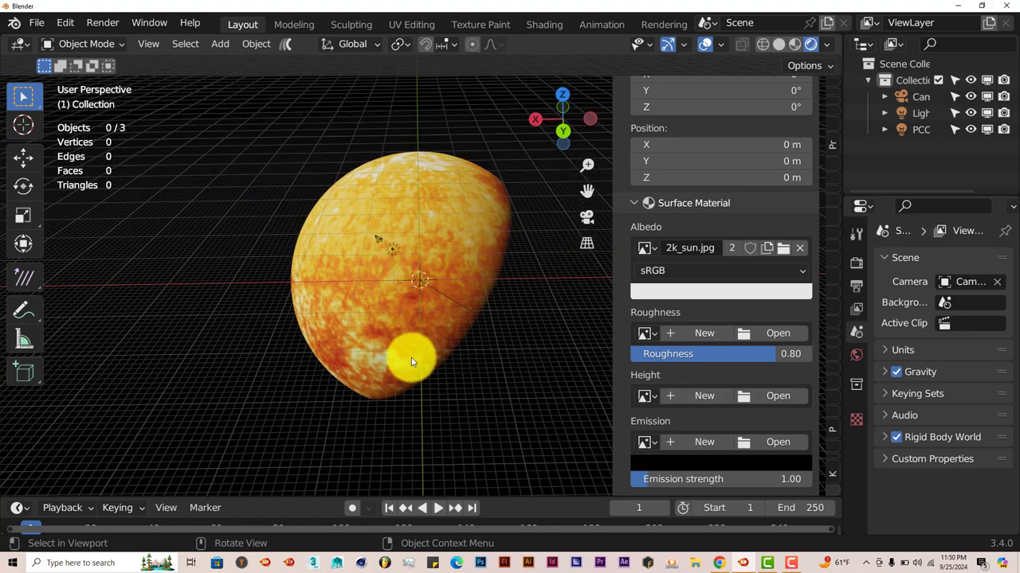
mouse_move(411, 358)
middle_mouse_down()
mouse_move(394, 360)
mouse_move(412, 367)
middle_mouse_up()
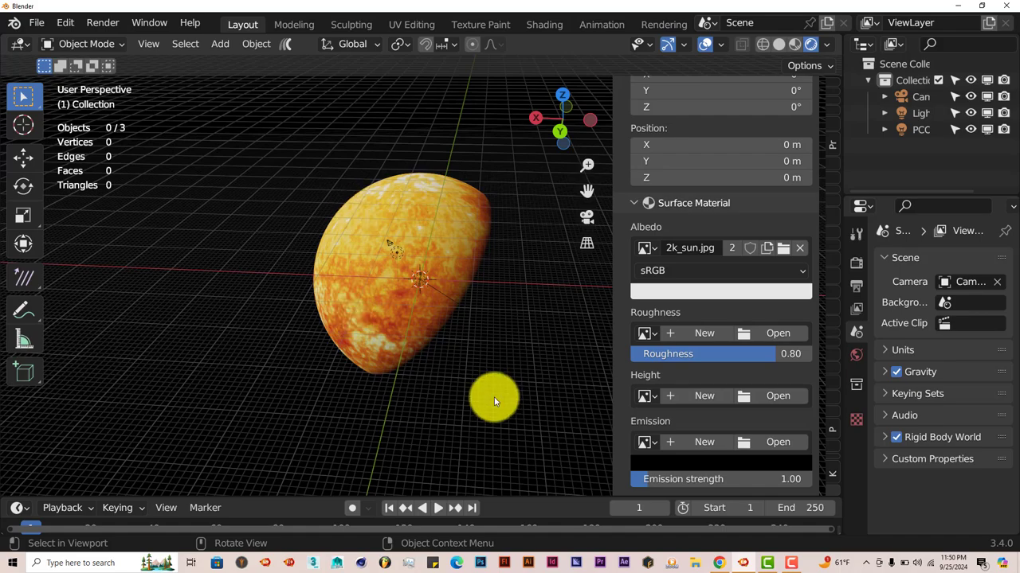
middle_click_drag(493, 398, 505, 307)
middle_click_drag(459, 347, 477, 396)
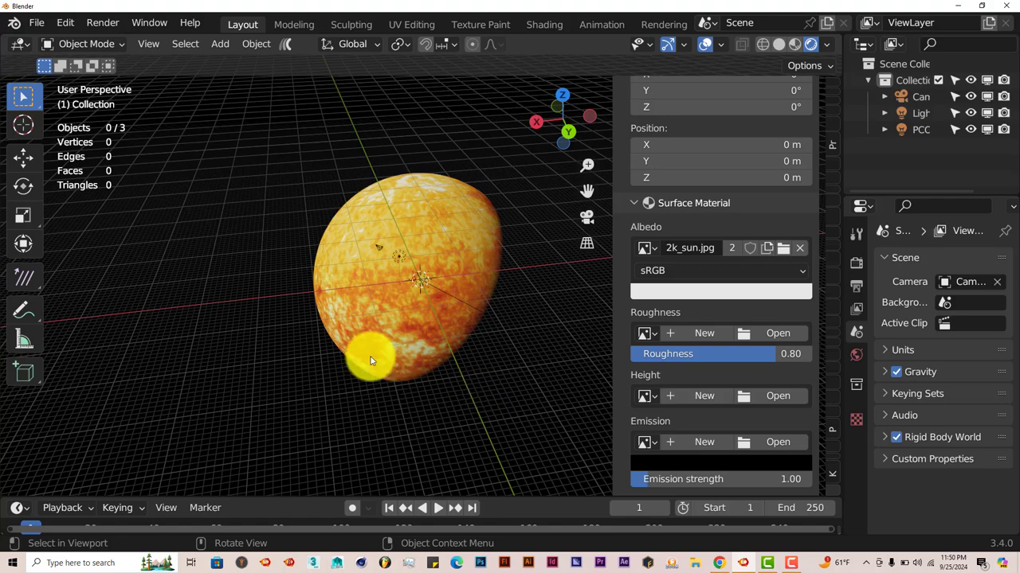
- Delete the scene's light and orbit the view low beside the sun
left_click(399, 259)
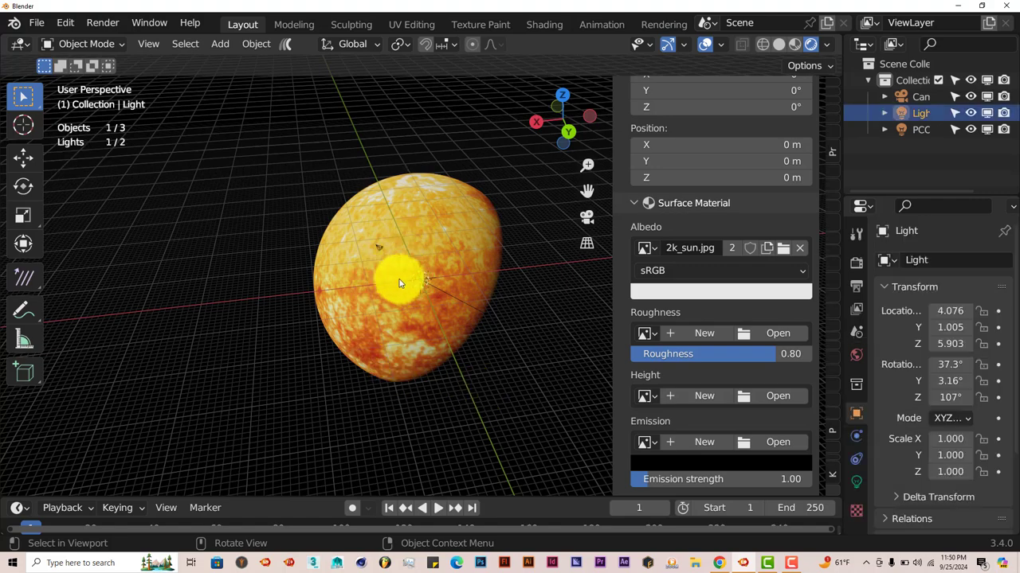
mouse_move(398, 278)
middle_mouse_down()
mouse_move(378, 278)
mouse_move(405, 287)
middle_mouse_up()
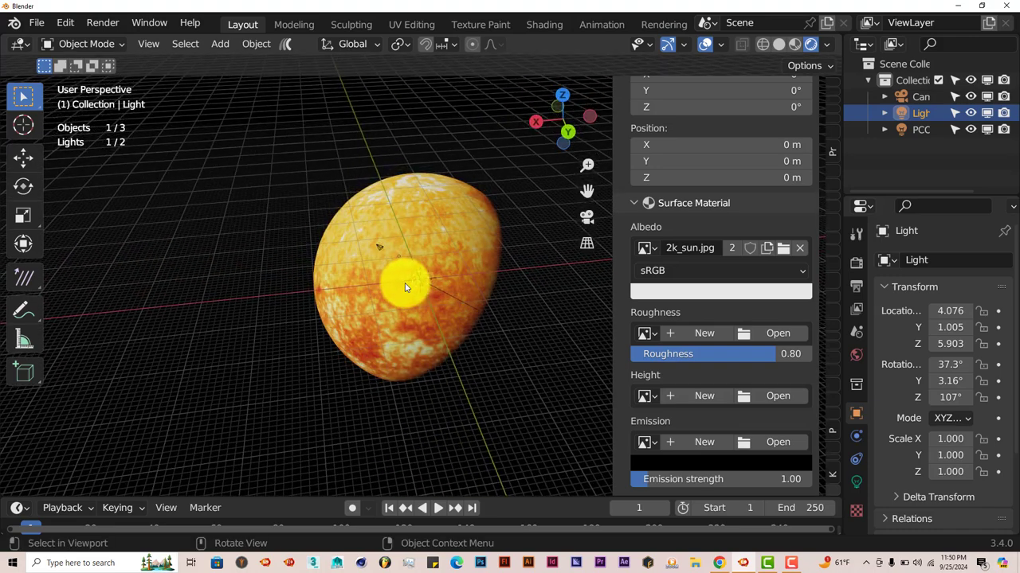
key("Delete")
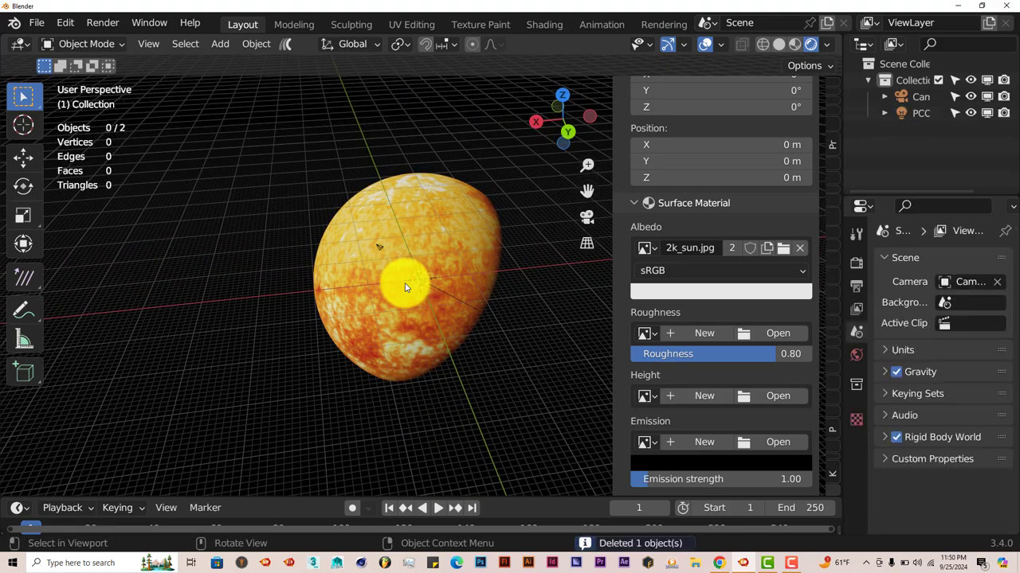
middle_click_drag(517, 289, 414, 263)
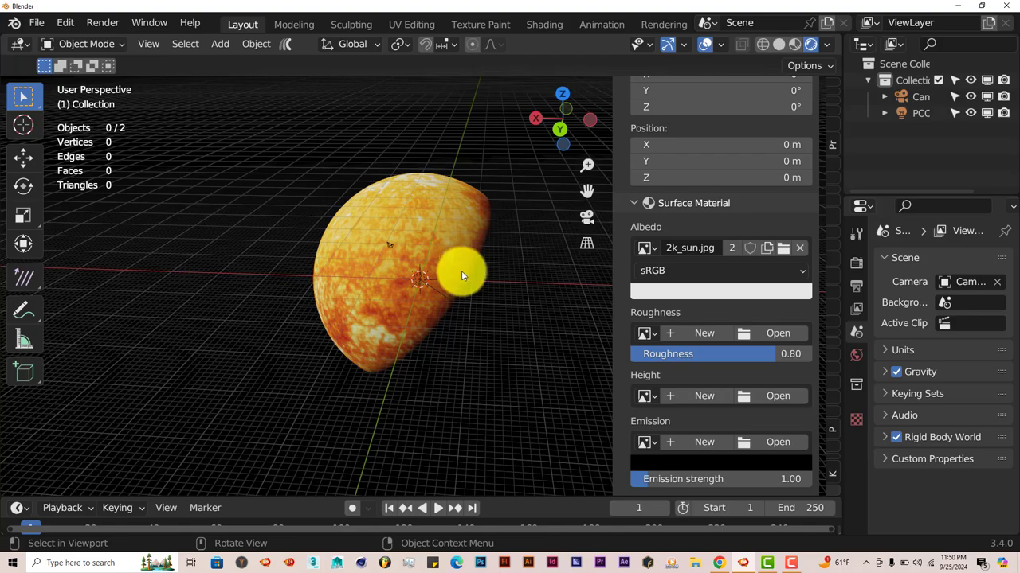
middle_click_drag(463, 274, 426, 228)
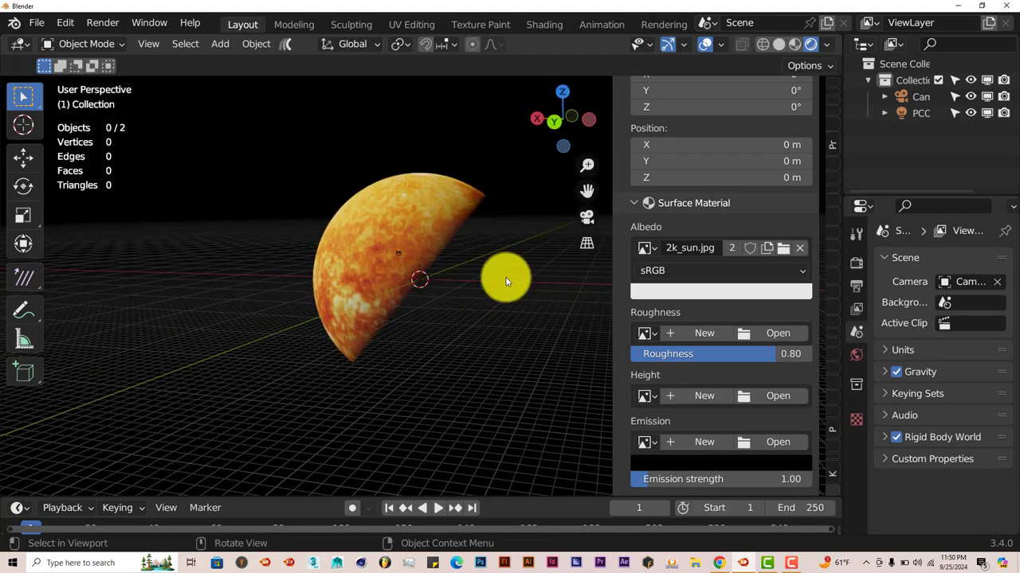
middle_click_drag(481, 250, 487, 263)
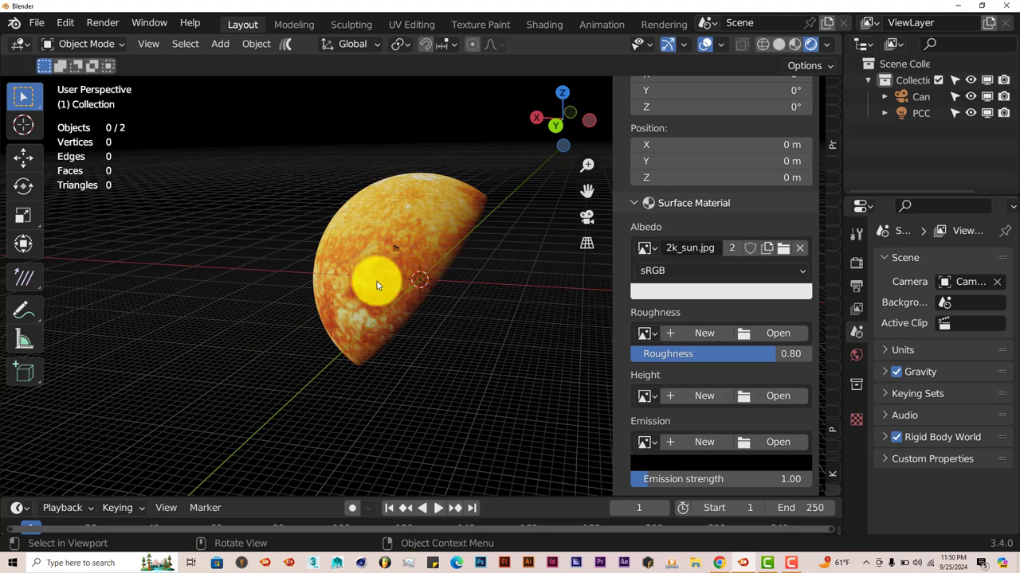
middle_click_drag(483, 260, 501, 241)
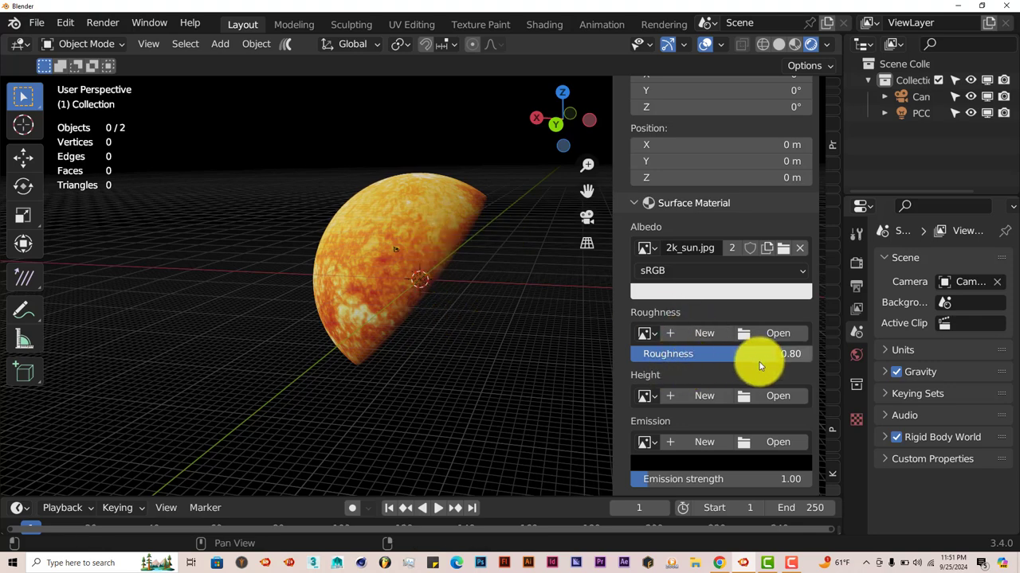
scroll(749, 358, "down", 5)
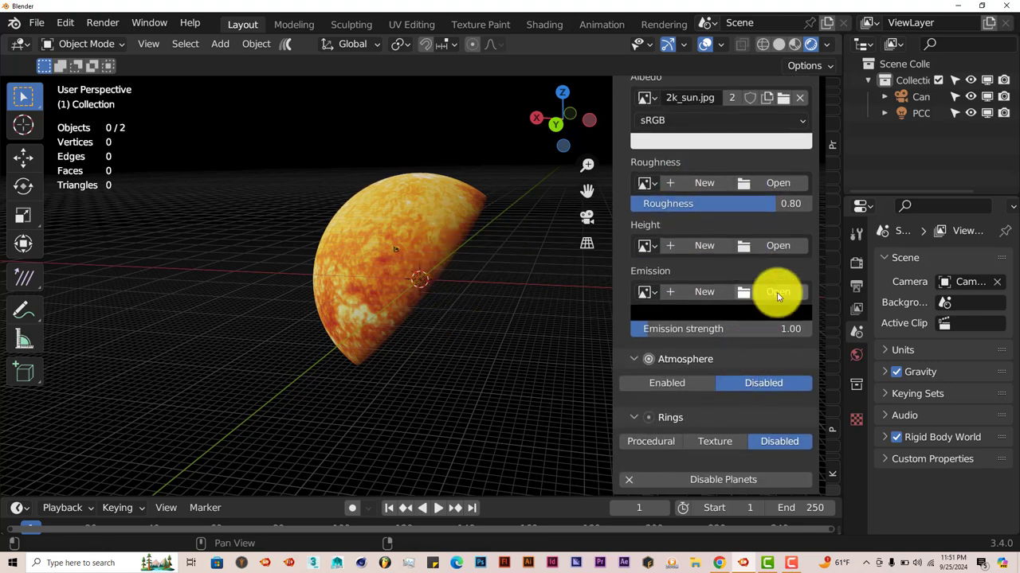
- Load 2k_sun.jpg from the planets folder as the sun's emission texture
left_click(777, 296)
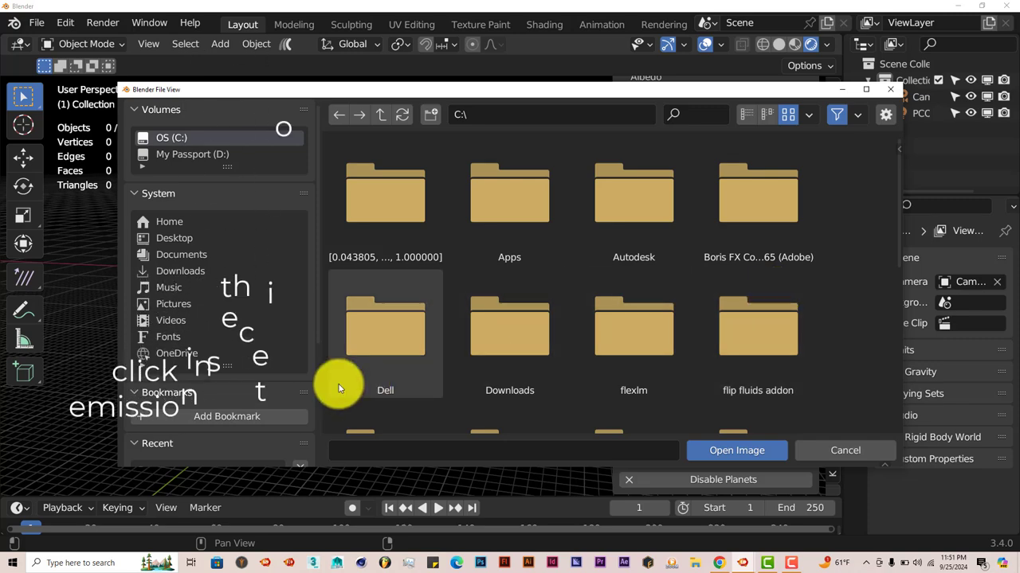
scroll(234, 342, "down", 3)
left_click(179, 390)
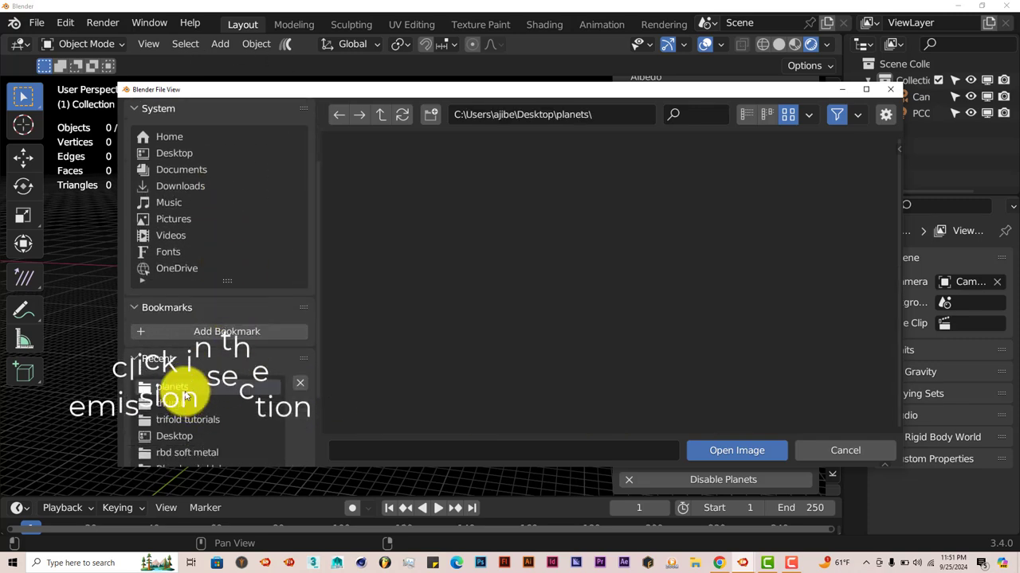
left_click(654, 328)
left_click(705, 452)
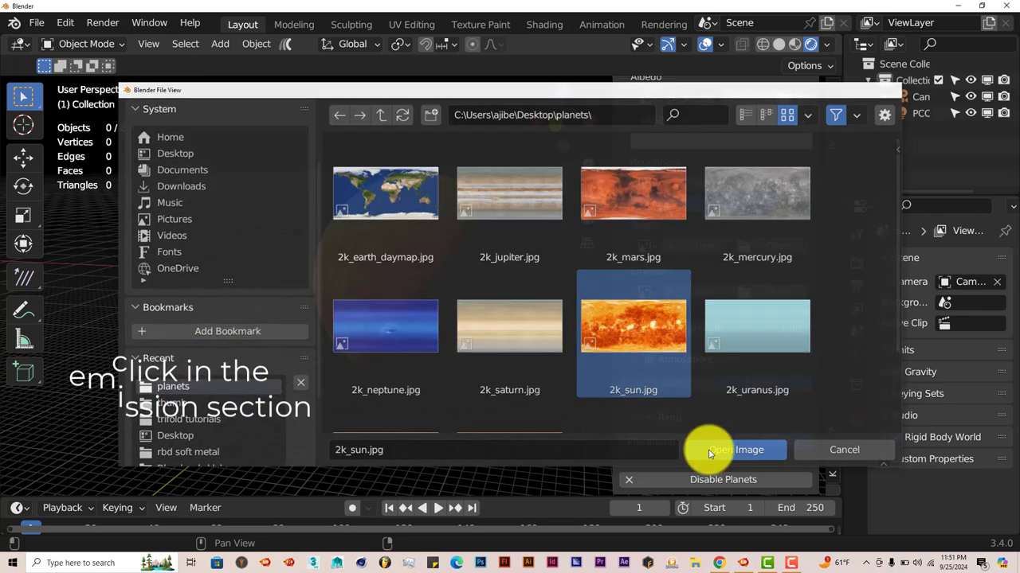
- Raise the sun's emission strength to 2.86 and widen the properties editor
middle_click_drag(478, 395, 514, 278)
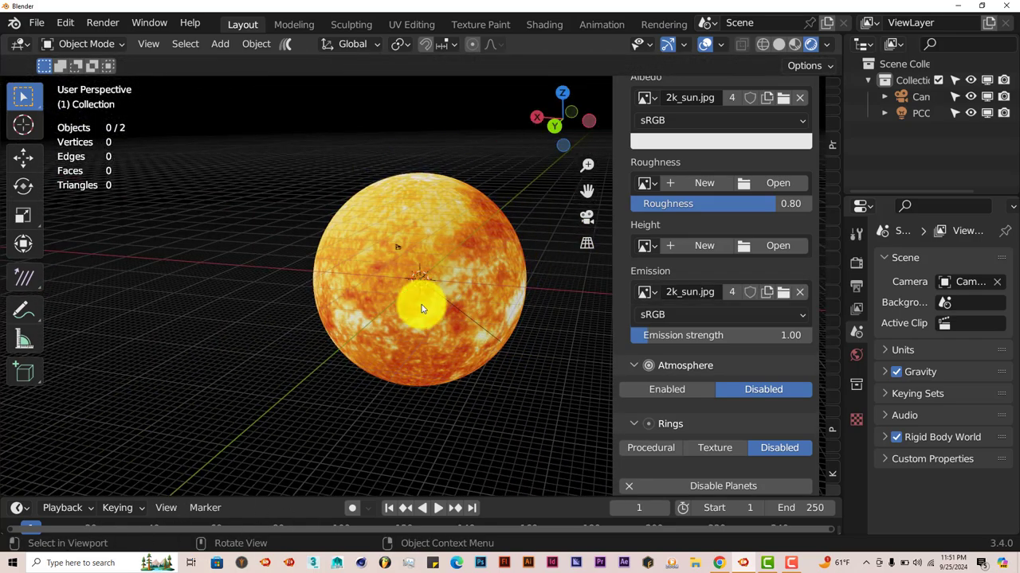
middle_click_drag(463, 289, 462, 246)
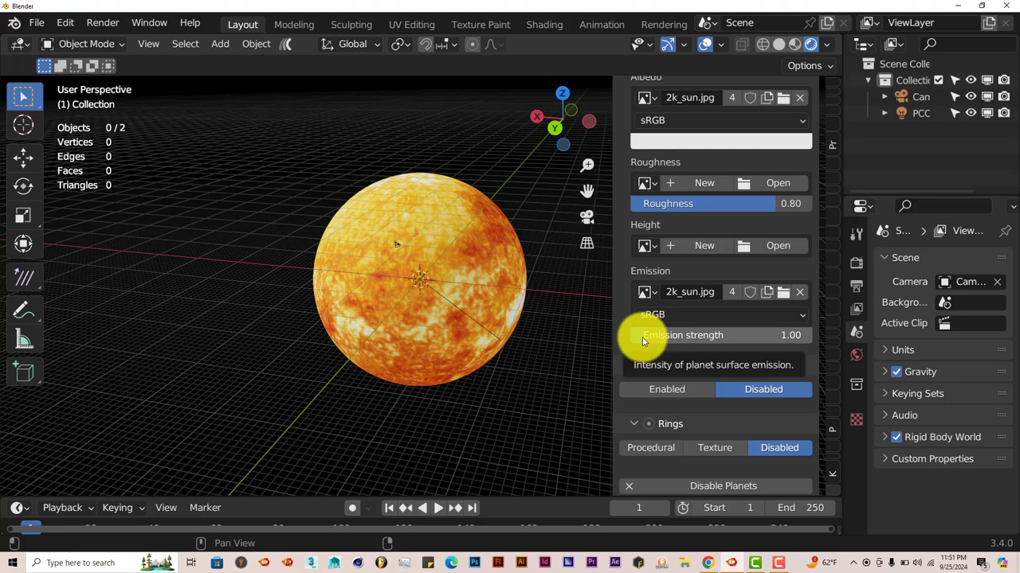
left_click_drag(644, 341, 427, 336)
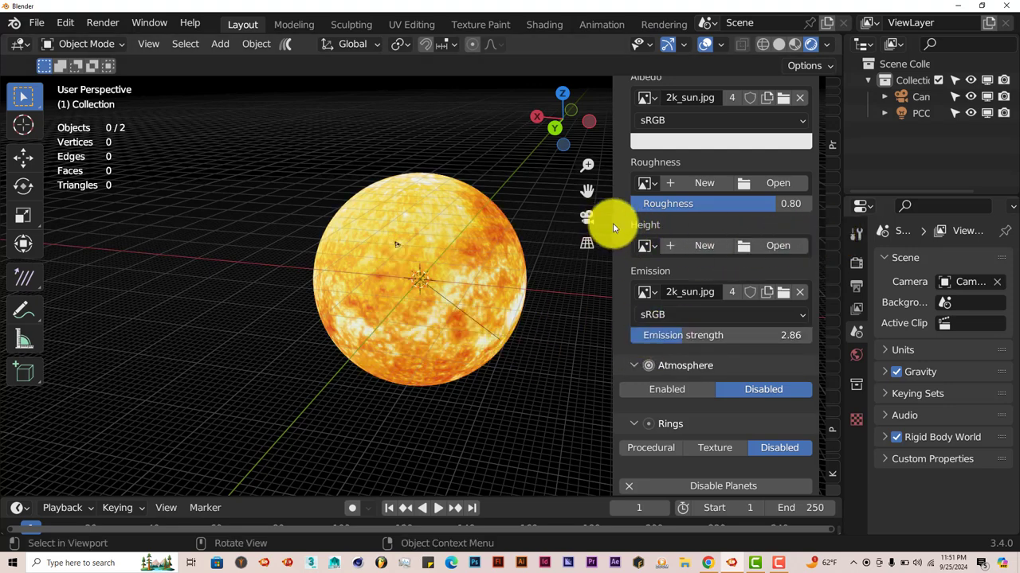
left_click_drag(840, 213, 735, 213)
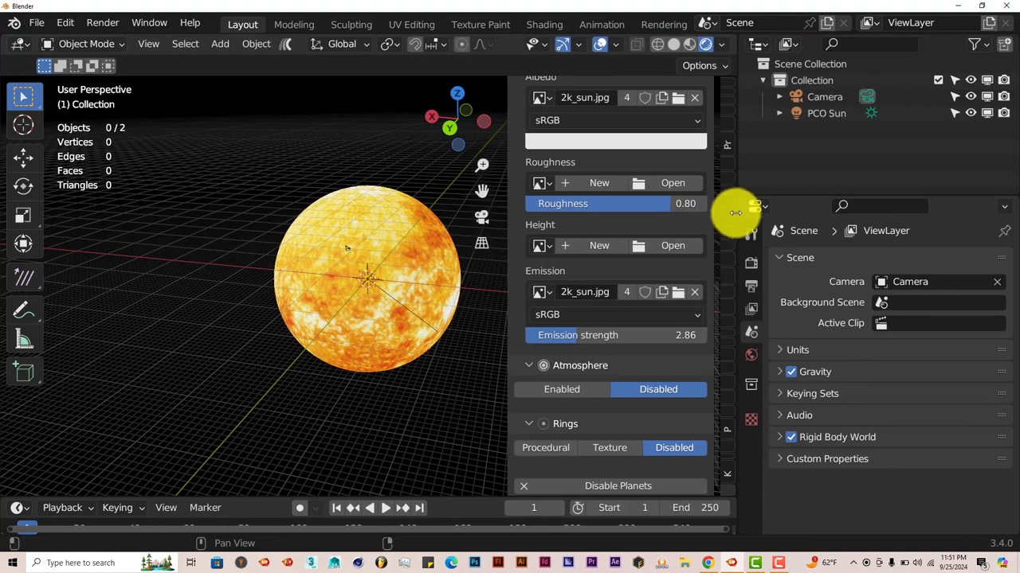
- Tick Bloom in the Eevee render properties so the sun gets a soft halo
left_click(753, 264)
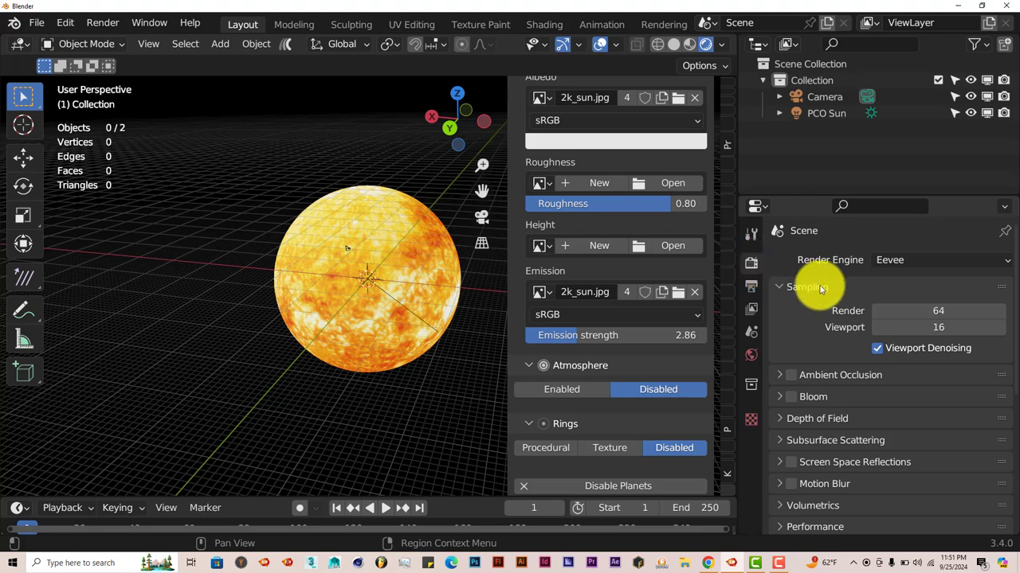
left_click(791, 397)
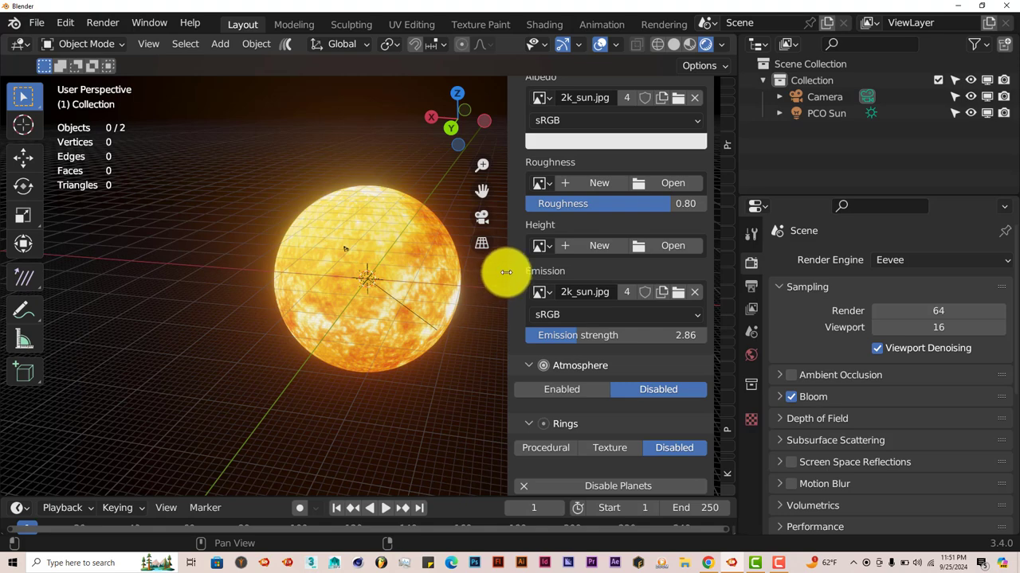
left_click_drag(507, 271, 542, 271)
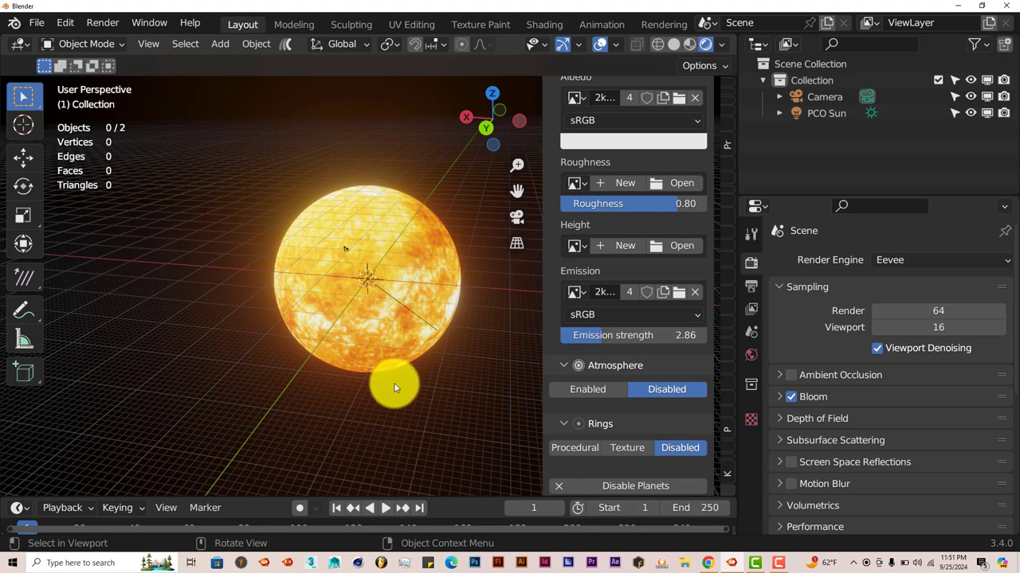
- Add a new PCO planet named 'earth' with Add New Planet
middle_click_drag(399, 295, 402, 277)
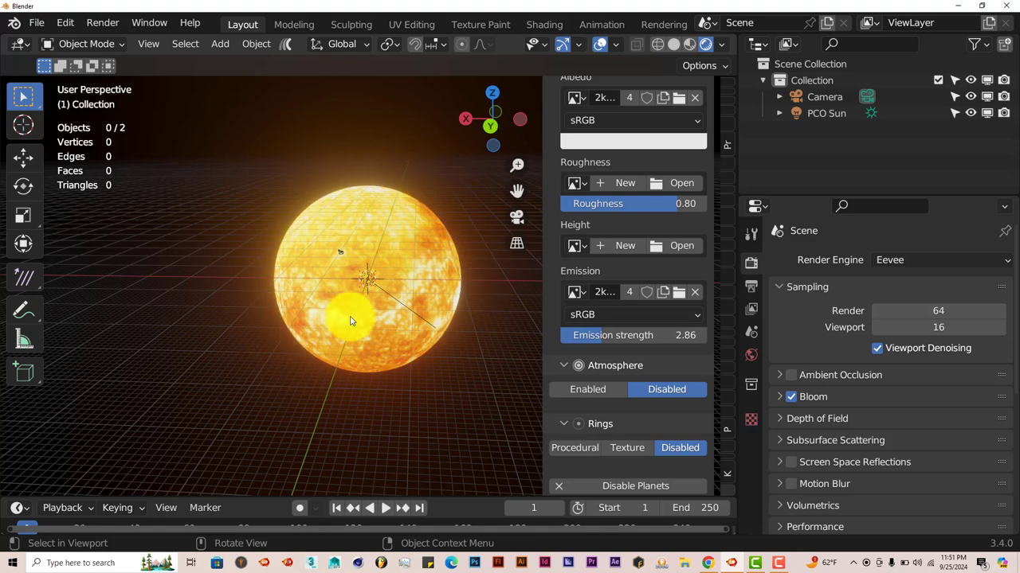
scroll(351, 321, "down", 2)
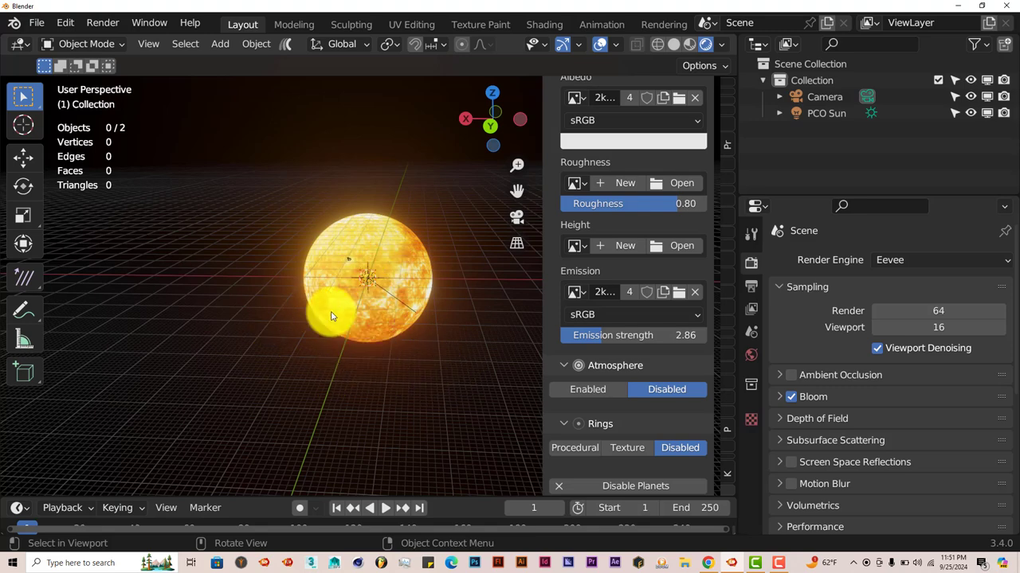
scroll(637, 302, "up", 5)
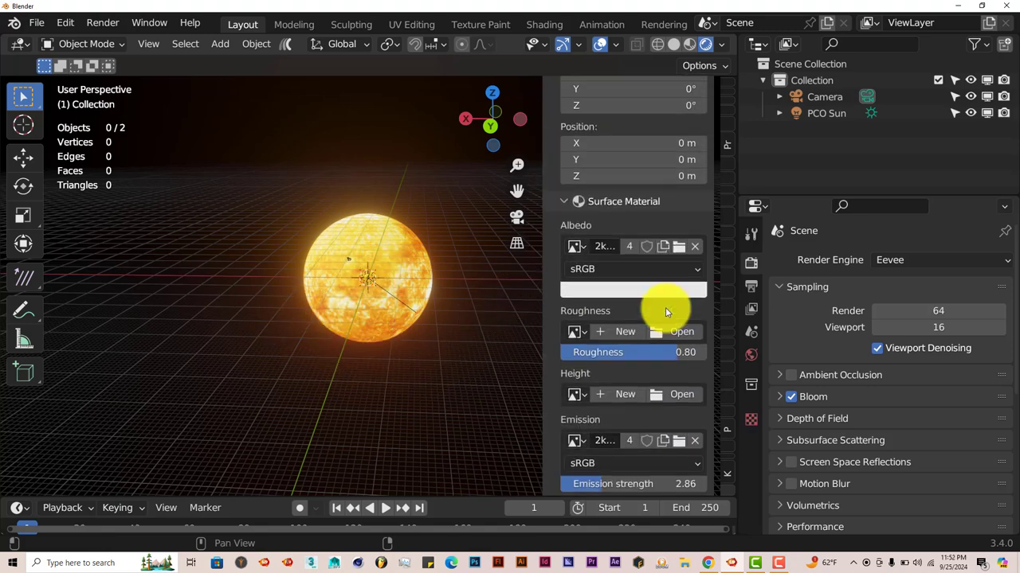
scroll(665, 307, "up", 8)
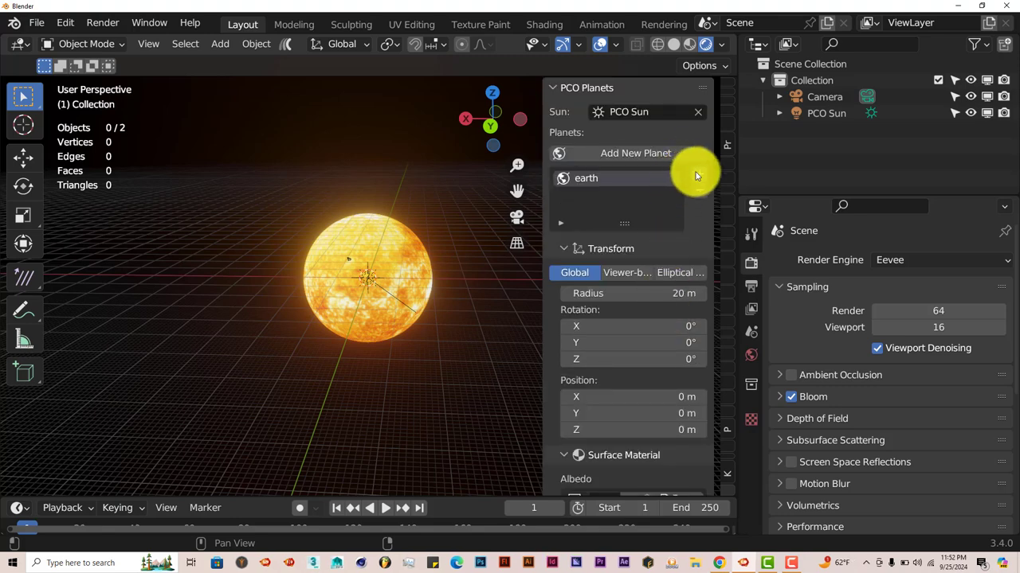
left_click(691, 156)
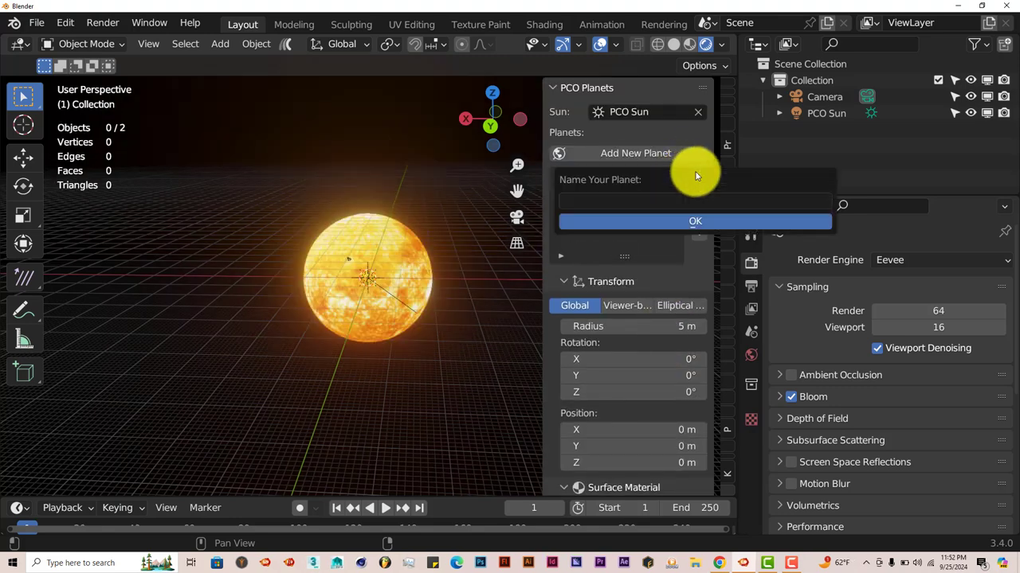
left_click(639, 200)
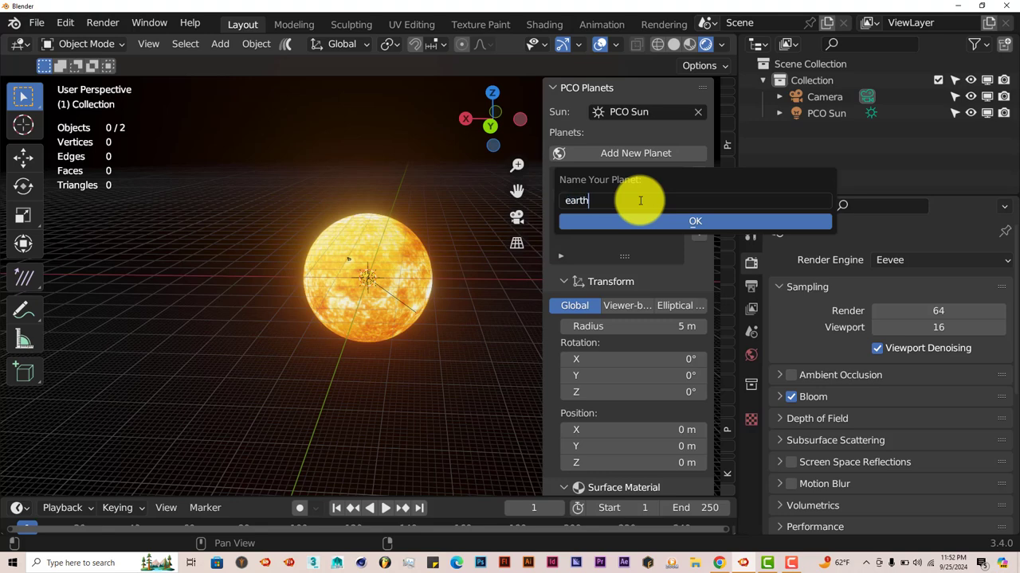
key("Return")
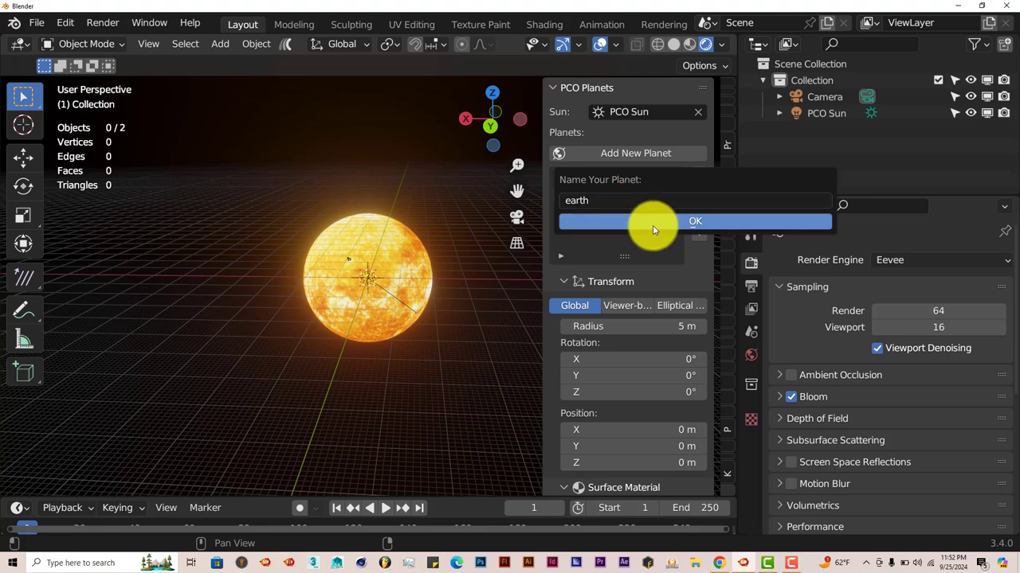
left_click(653, 221)
middle_click_drag(458, 340, 426, 346)
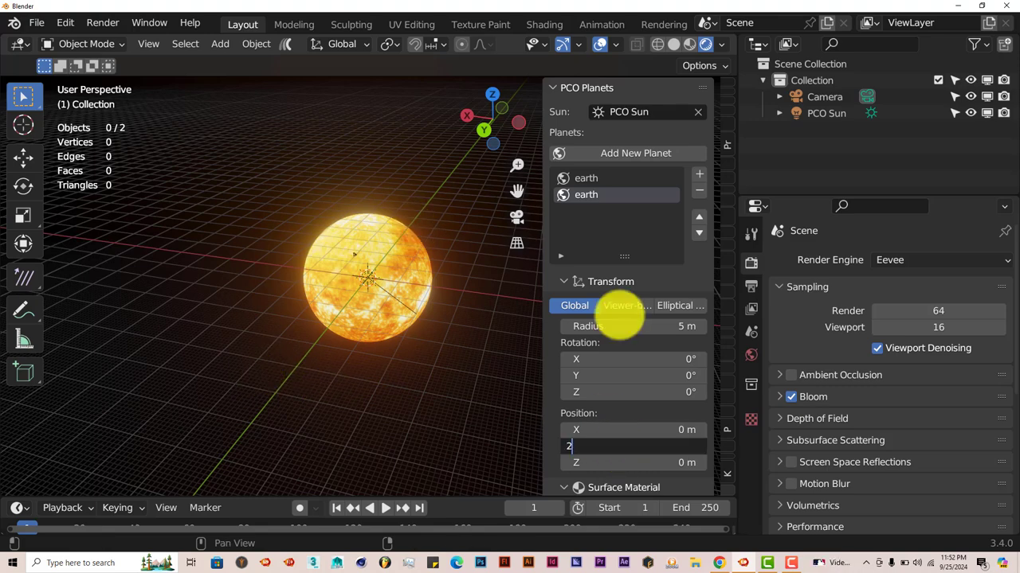
- Move the new planet to Position Y 40 m beside the sun, then select the first list entry
key("Return")
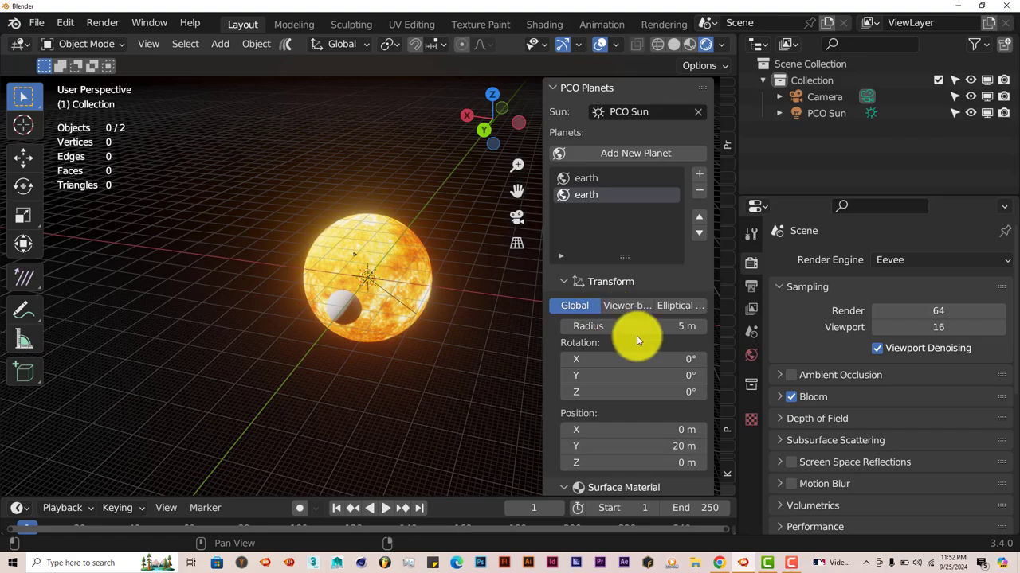
scroll(440, 311, "up", 2)
left_click_drag(517, 191, 352, 341)
middle_click_drag(365, 281, 292, 220)
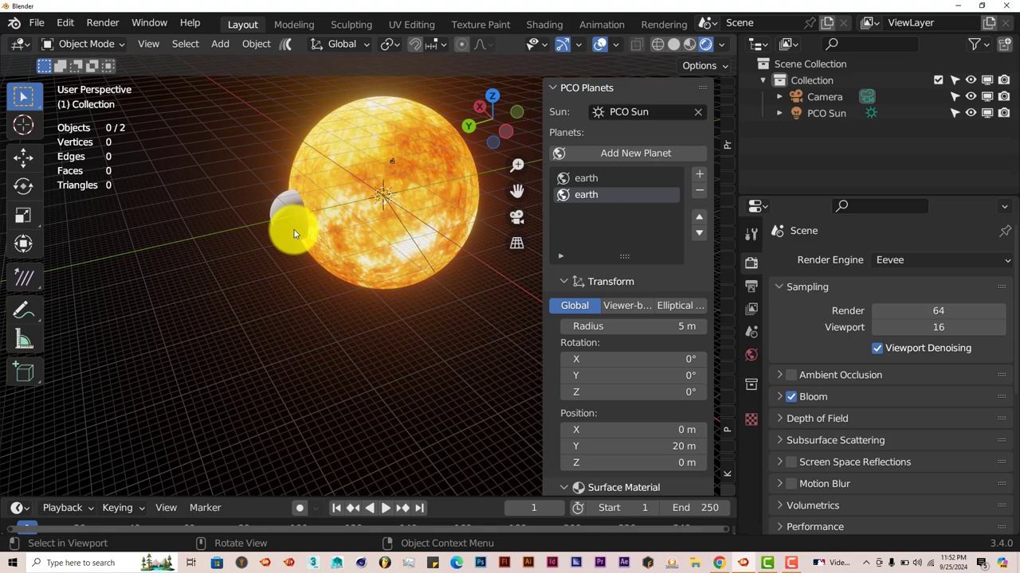
left_click(624, 446)
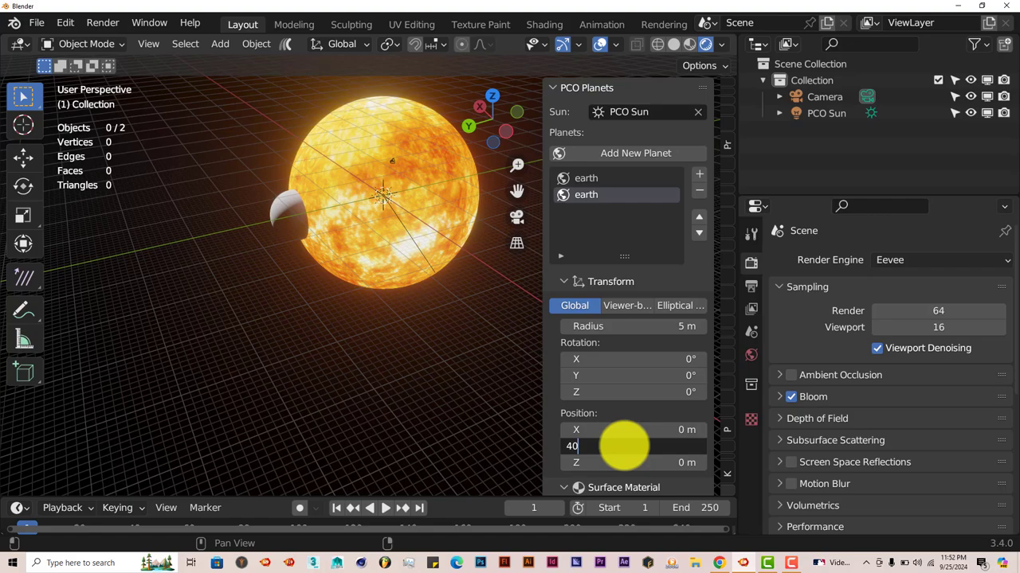
key("Return")
middle_click_drag(192, 414, 158, 266)
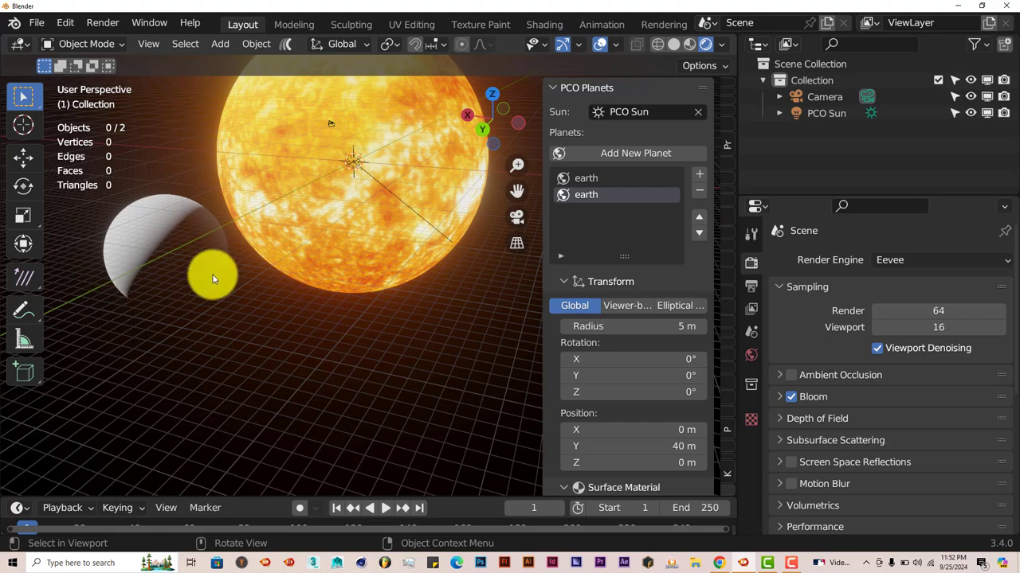
middle_click_drag(311, 350, 350, 377)
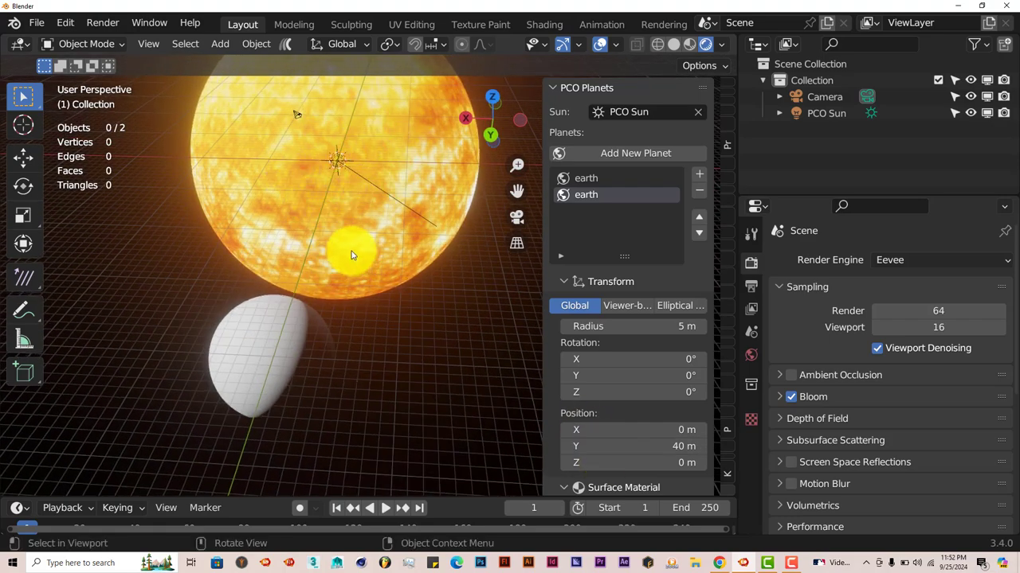
middle_click_drag(352, 255, 301, 237)
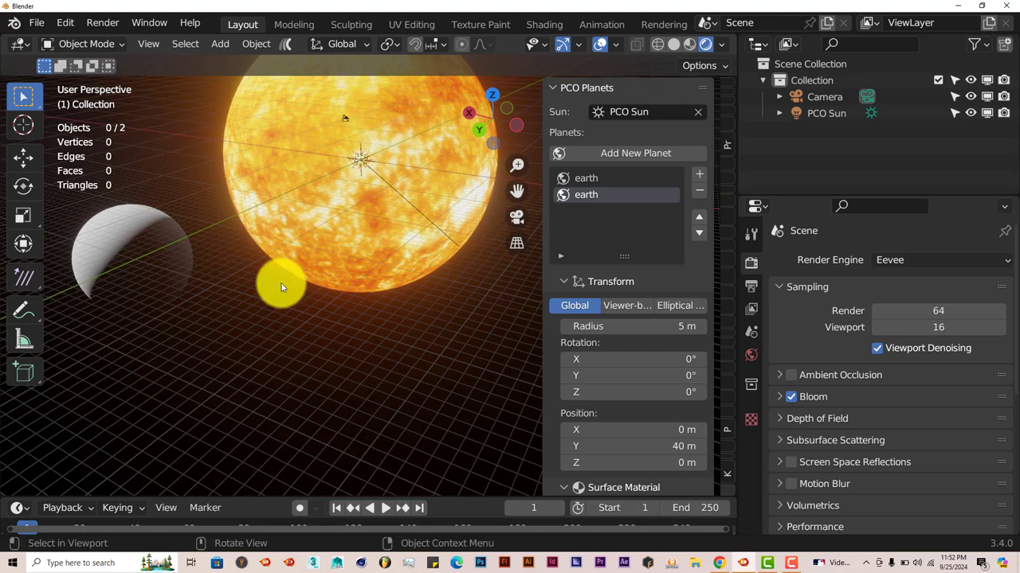
scroll(281, 288, "down", 2)
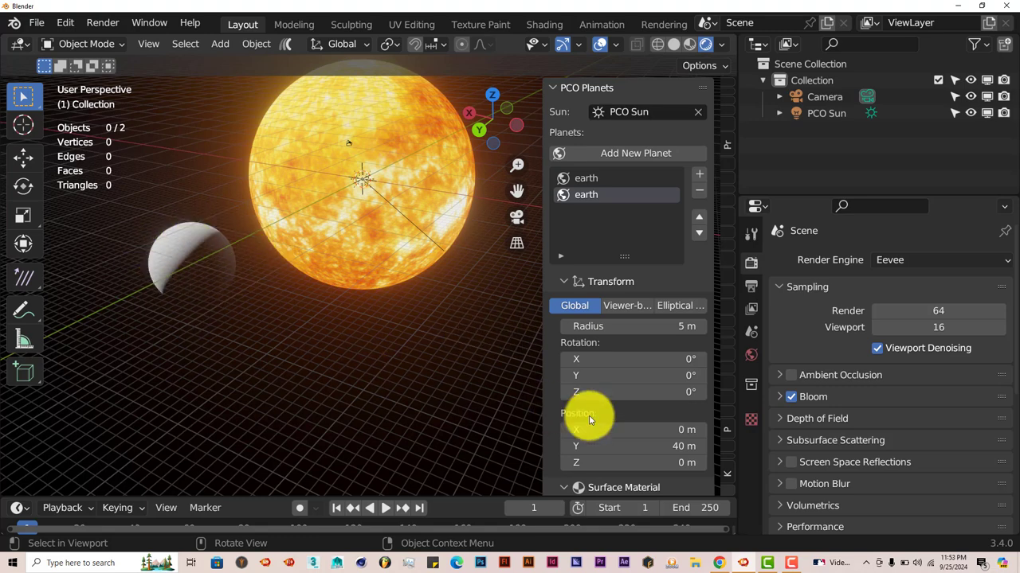
left_click(584, 180)
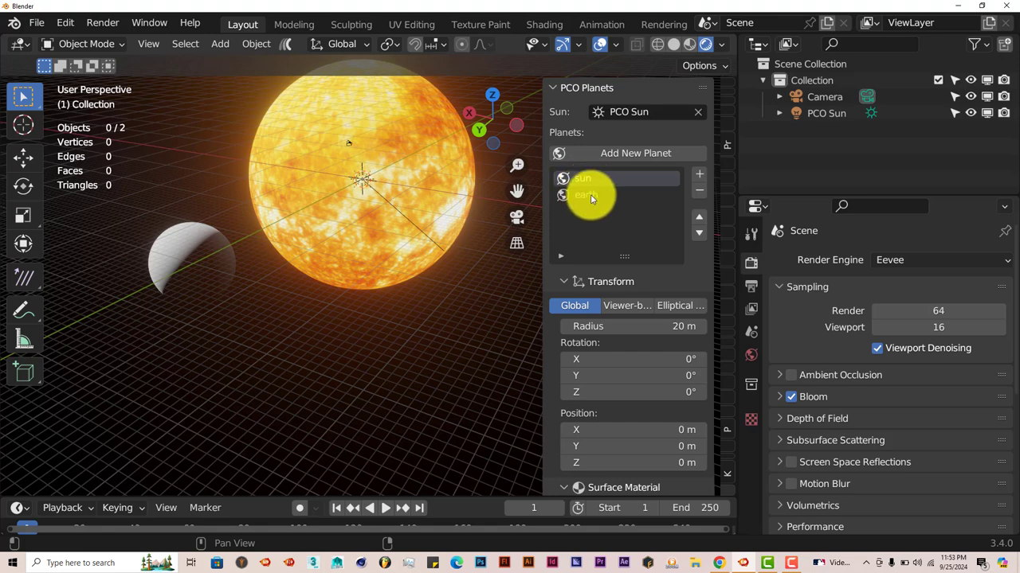
- Select earth and load 2k_earth_daymap.jpg from the planets folder as its albedo
left_click(591, 197)
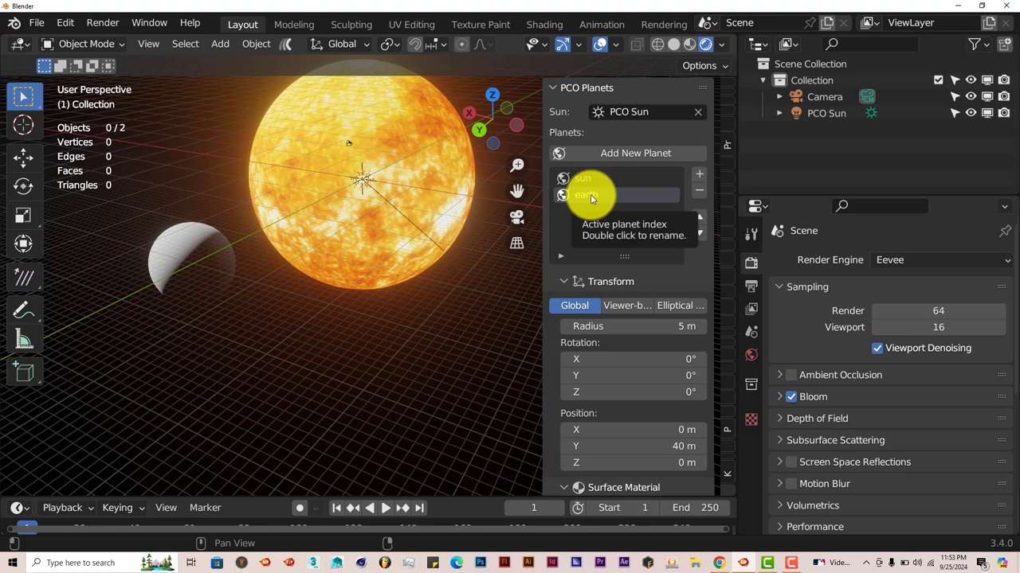
scroll(626, 348, "down", 6)
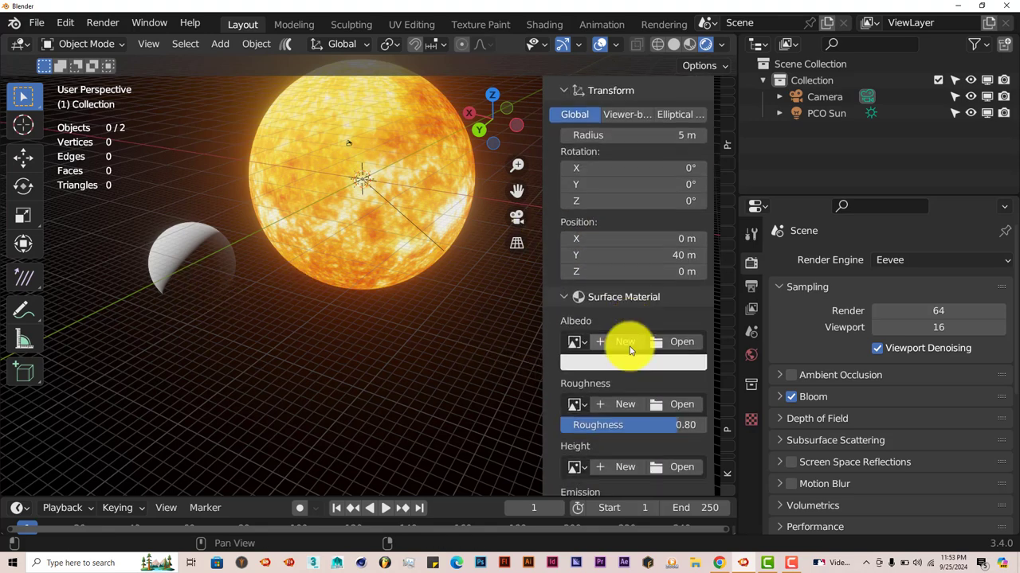
left_click(683, 342)
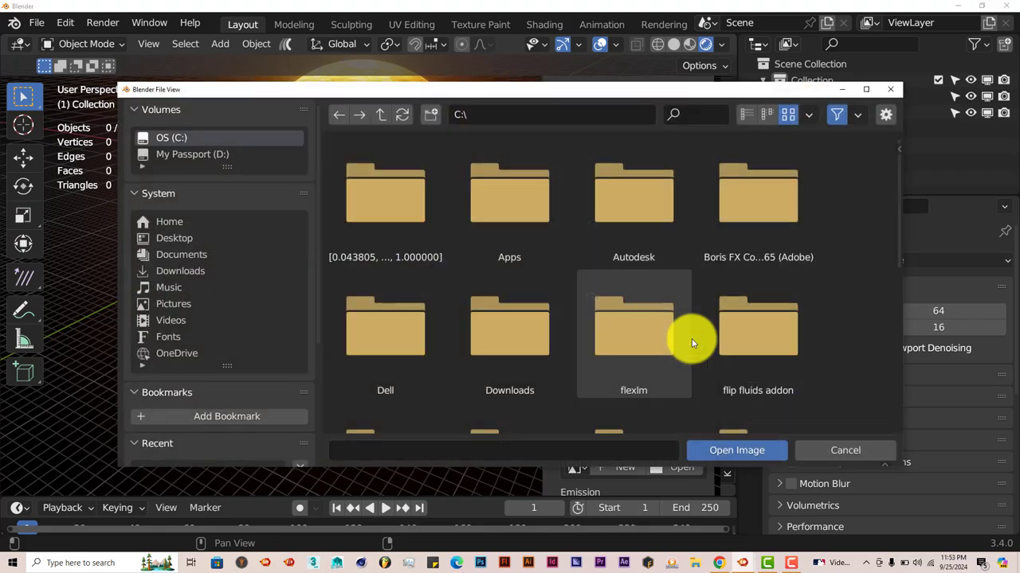
scroll(250, 378, "down", 5)
left_click(187, 345)
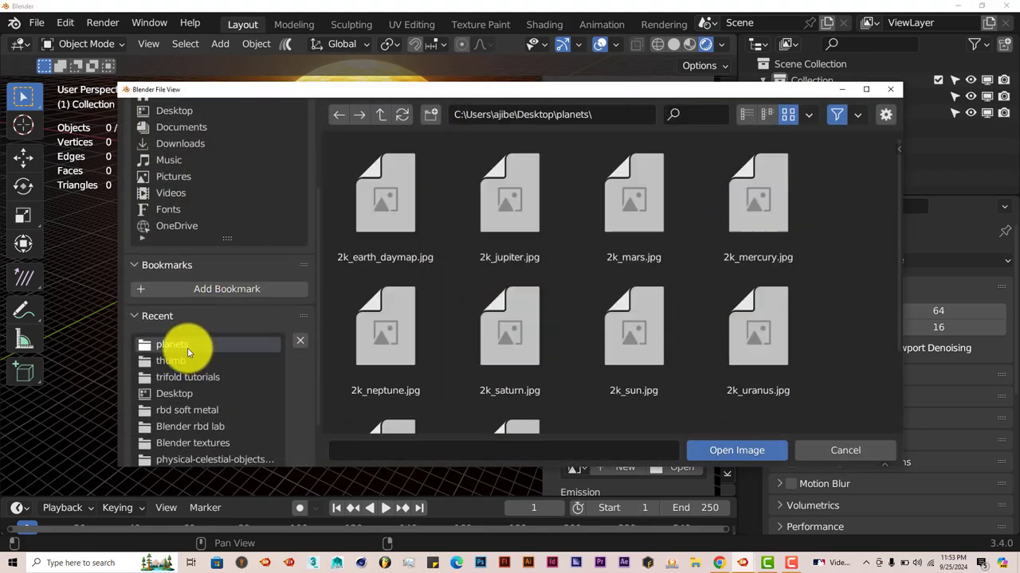
left_click(354, 172)
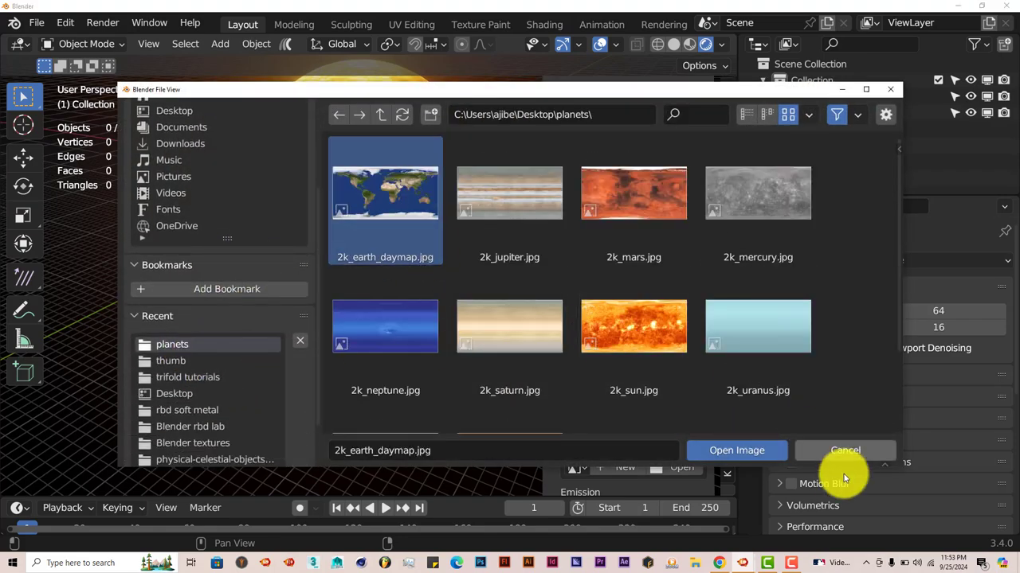
left_click(752, 451)
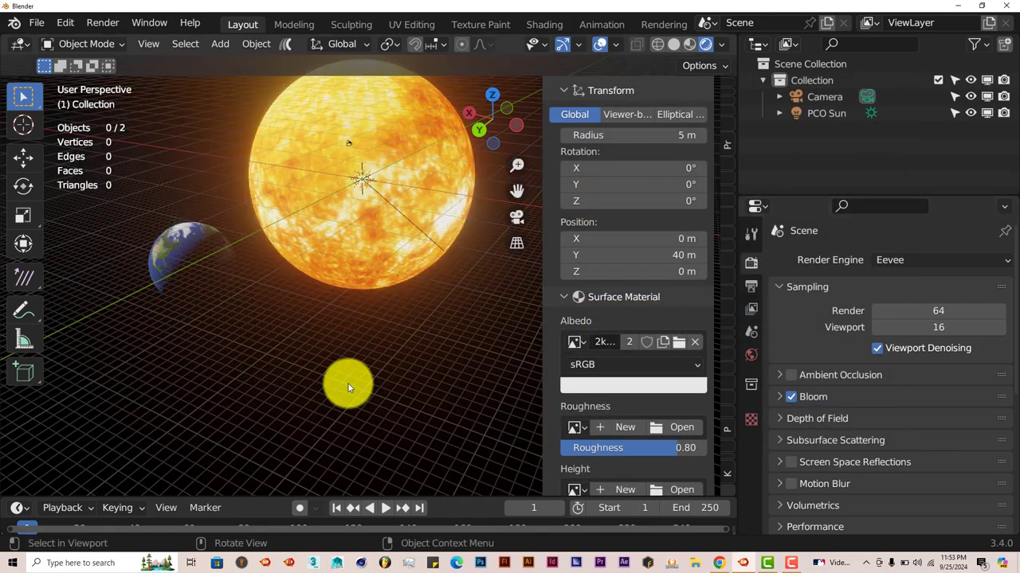
- Orbit and zoom the viewport until the textured Earth sits in front of the Sun
middle_click_drag(309, 376, 419, 316)
scroll(419, 317, "up", 6)
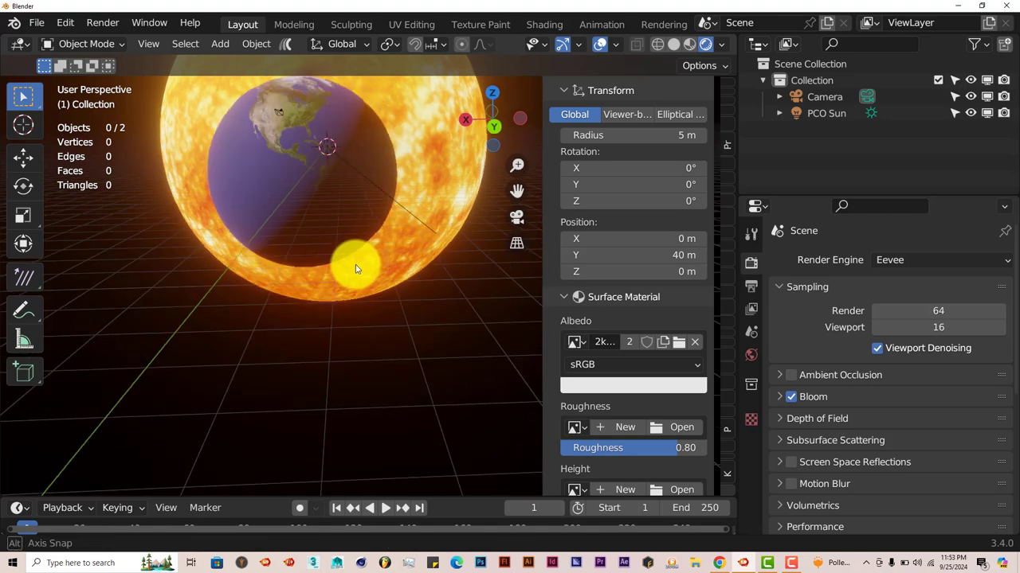
middle_click_drag(357, 266, 329, 190)
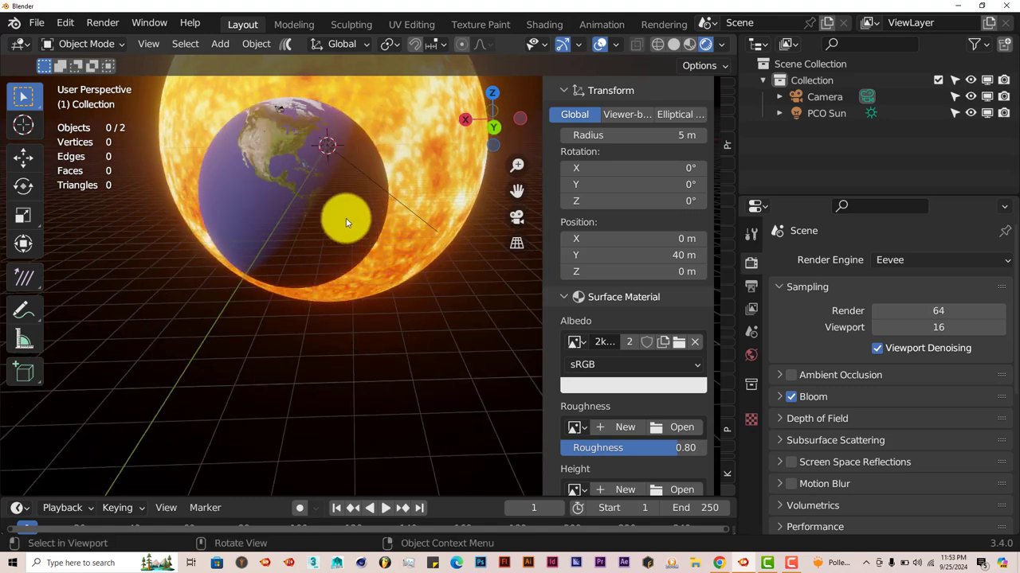
middle_click_drag(400, 347, 338, 319)
scroll(253, 265, "up", 3)
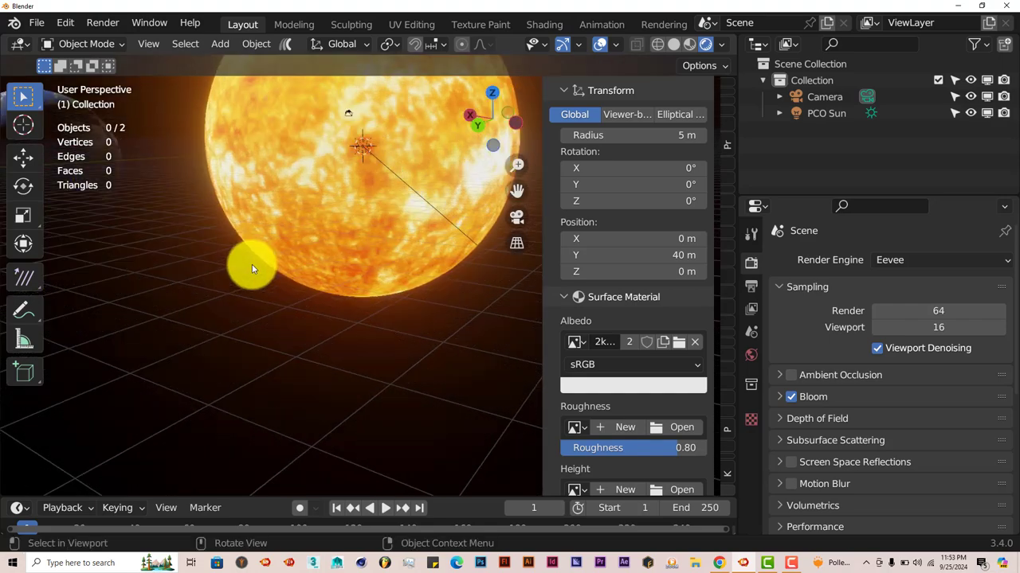
middle_click_drag(310, 287, 348, 302)
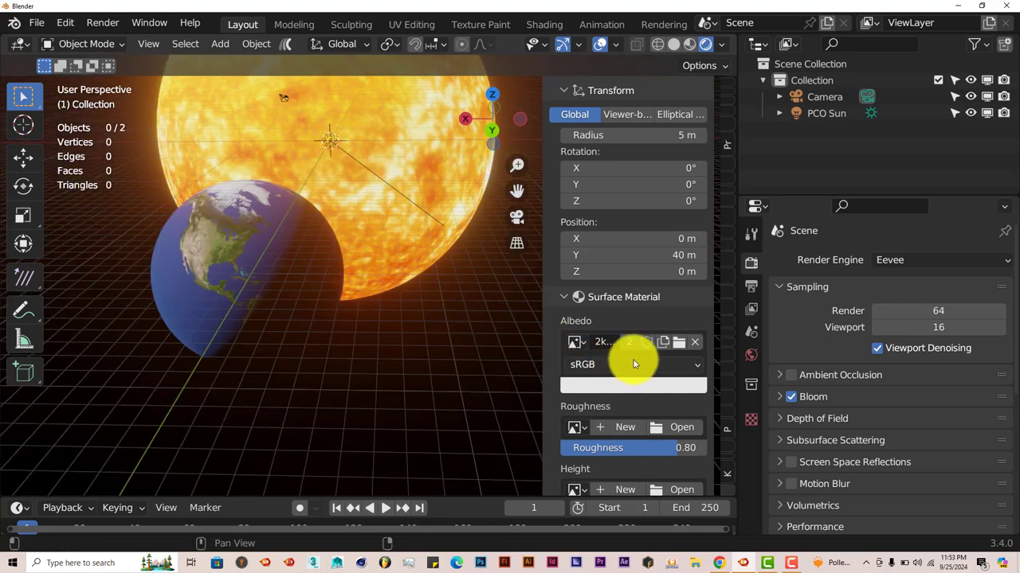
scroll(638, 357, "down", 5)
scroll(629, 362, "down", 5)
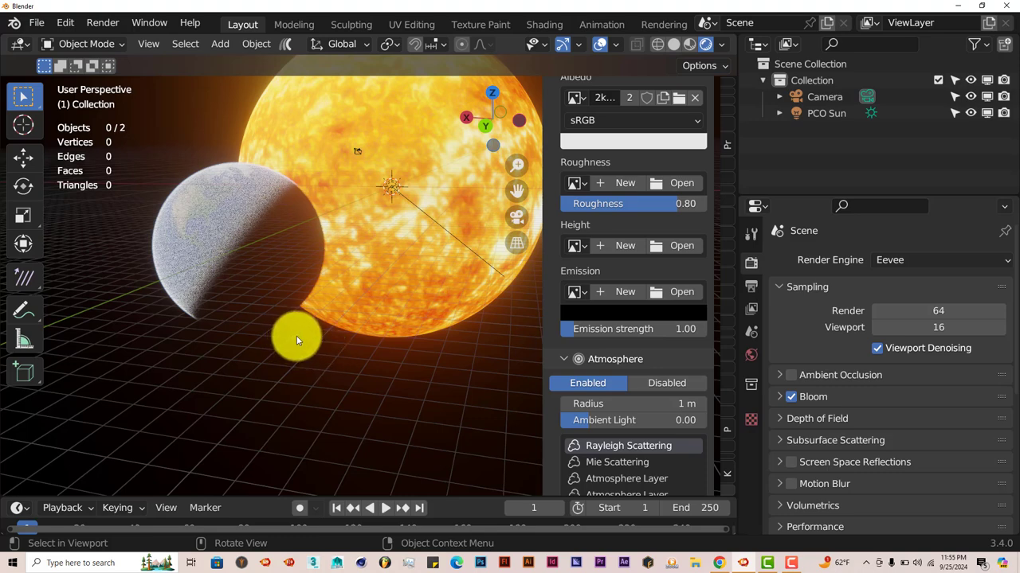
- Scroll the PCO Planets panel to the earth's Atmosphere settings
scroll(307, 336, "up", 3)
scroll(340, 333, "up", 2)
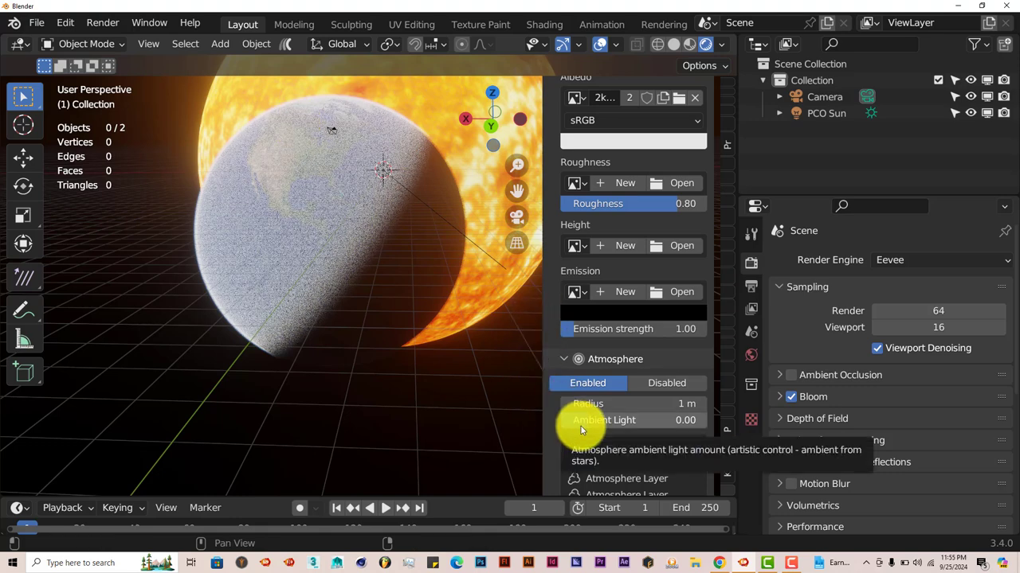
- Scroll through the earth's atmosphere settings in the PCO Planets panel
scroll(613, 449, "down", 2)
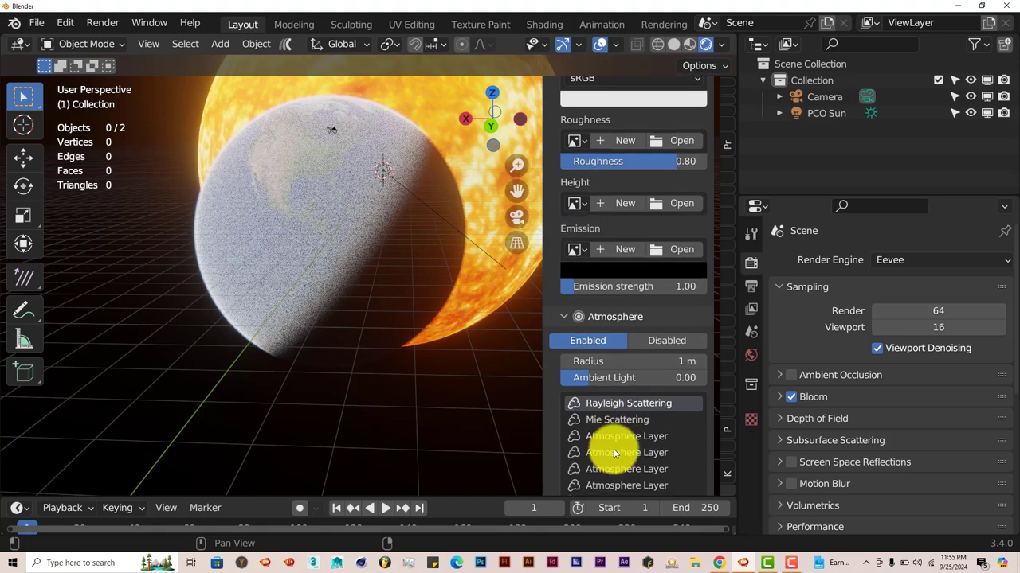
scroll(613, 449, "down", 4)
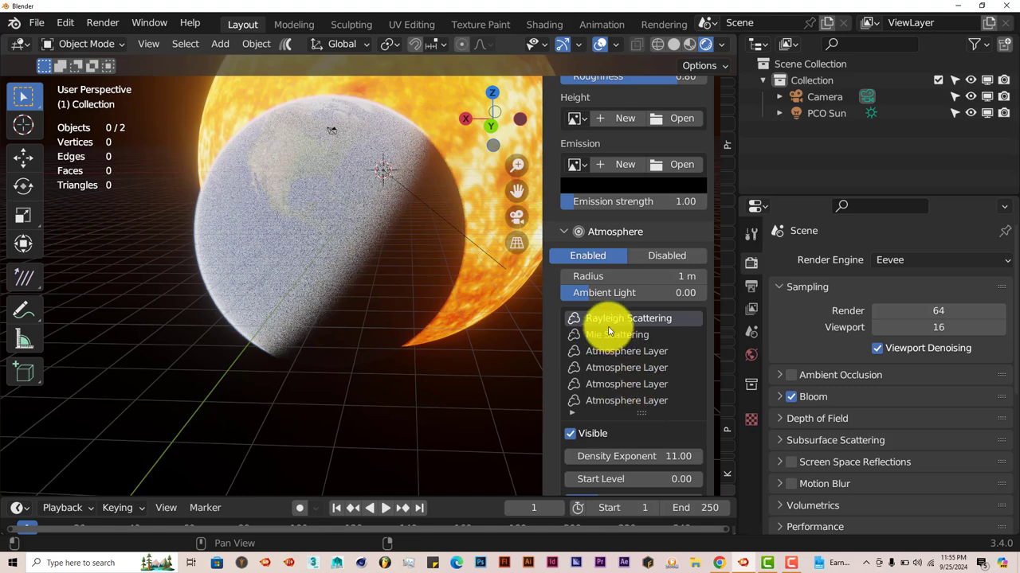
scroll(642, 375, "down", 1)
scroll(637, 390, "down", 4)
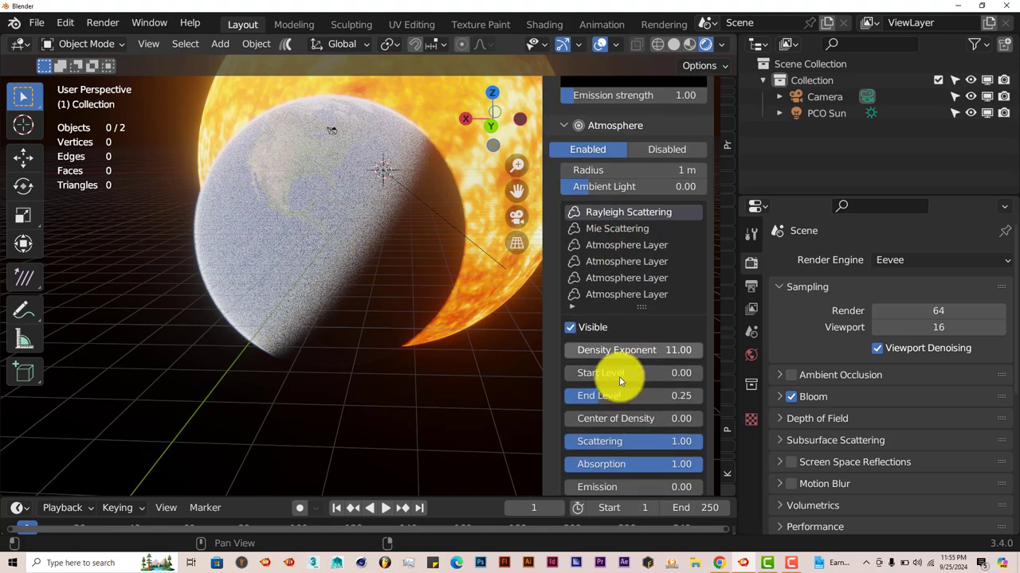
scroll(617, 430, "down", 4)
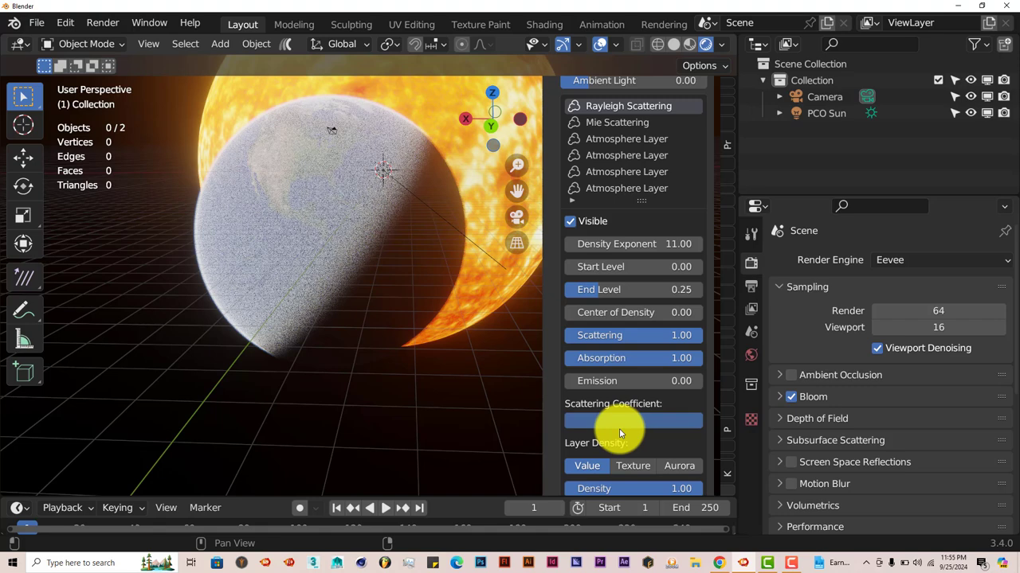
scroll(619, 428, "down", 2)
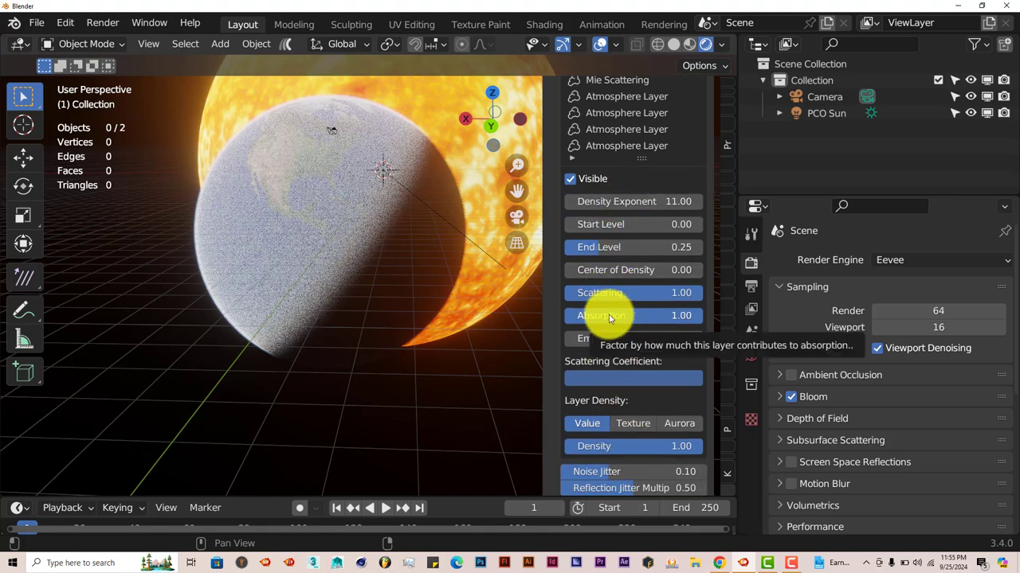
scroll(610, 318, "up", 7)
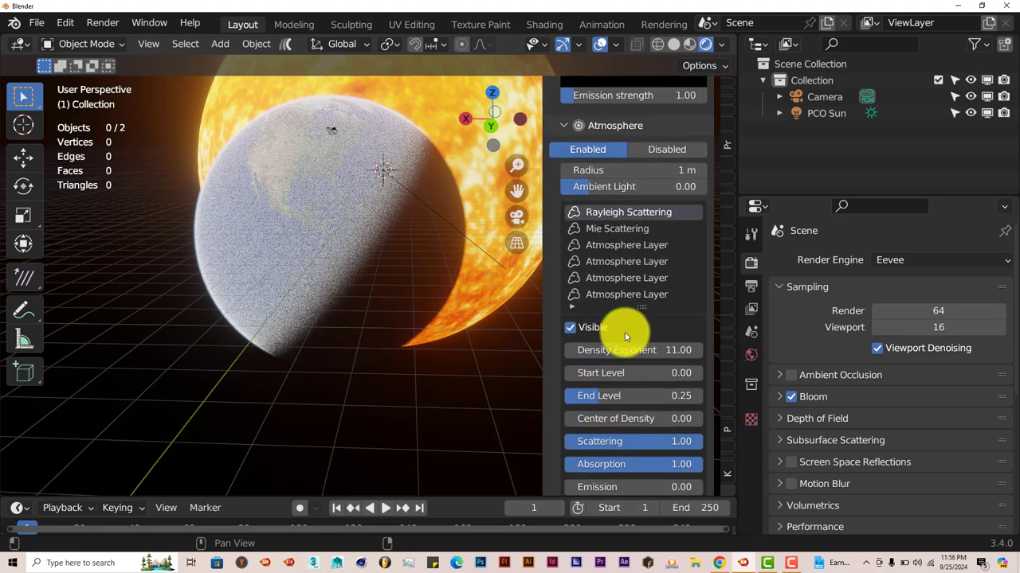
scroll(624, 333, "down", 2)
scroll(621, 333, "up", 2)
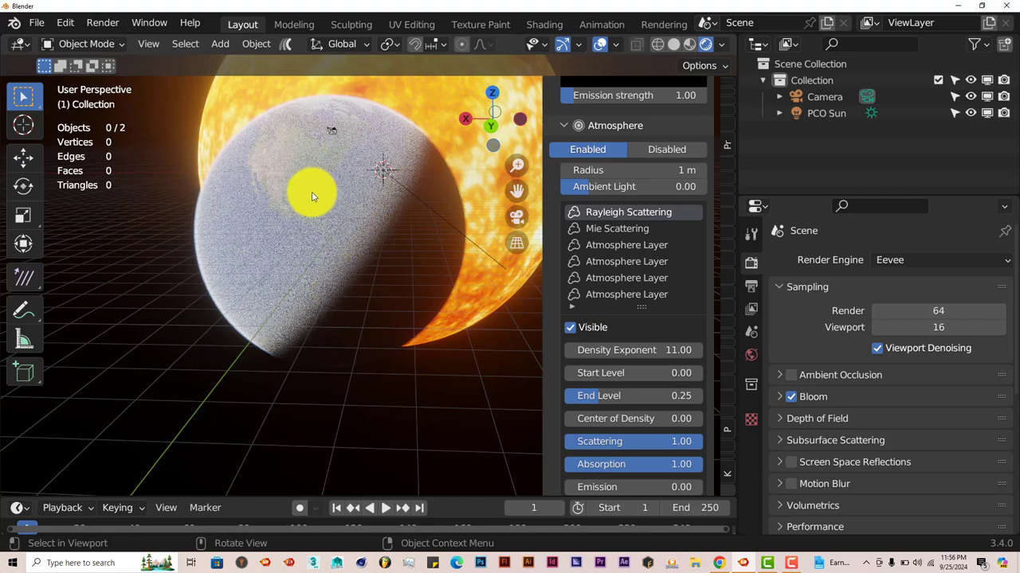
mouse_move(318, 230)
middle_mouse_down()
mouse_move(296, 228)
mouse_move(314, 228)
middle_mouse_up()
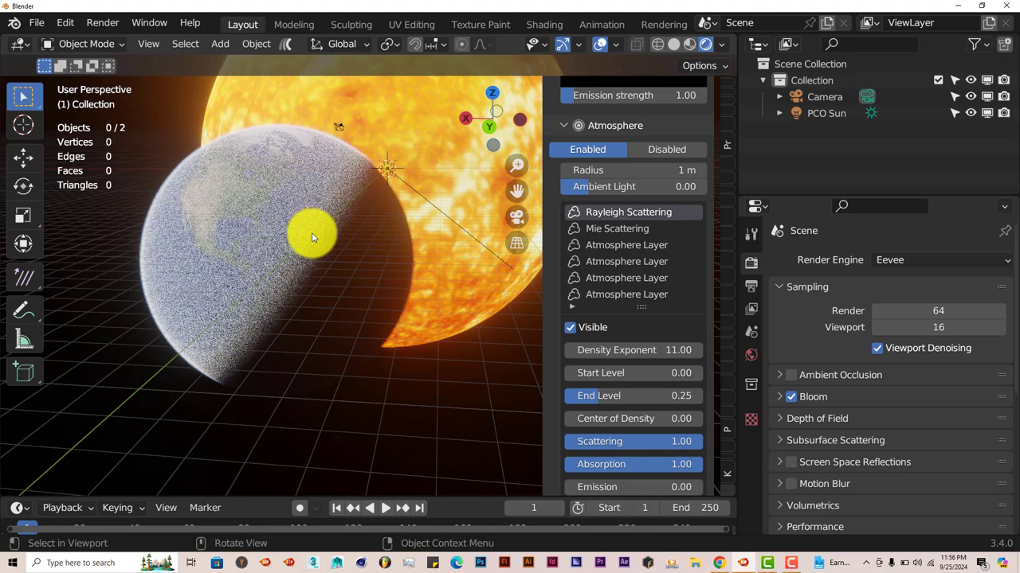
scroll(637, 345, "down", 2)
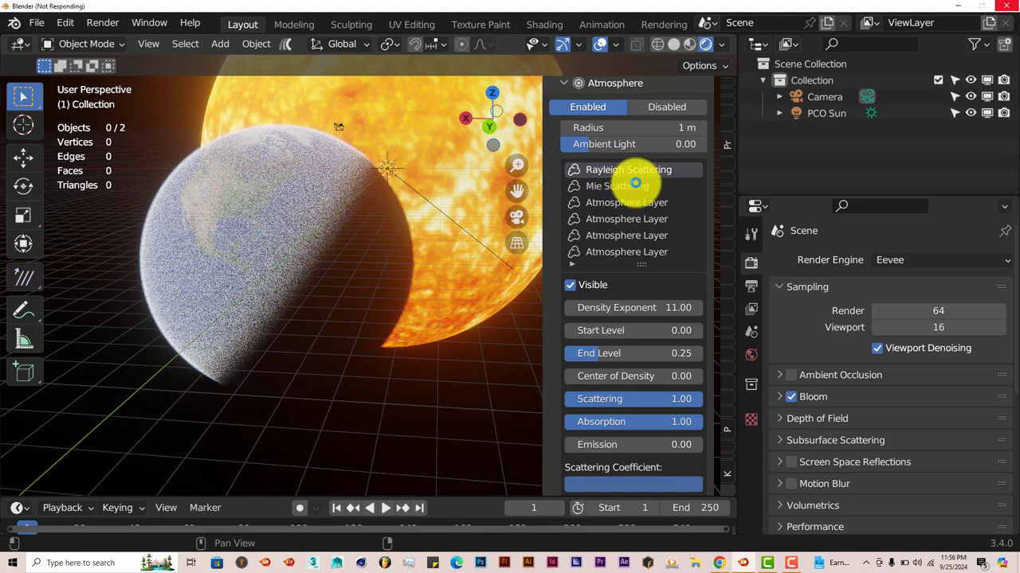
- Select the Mie Scattering atmosphere layer and review its settings
left_click(627, 186)
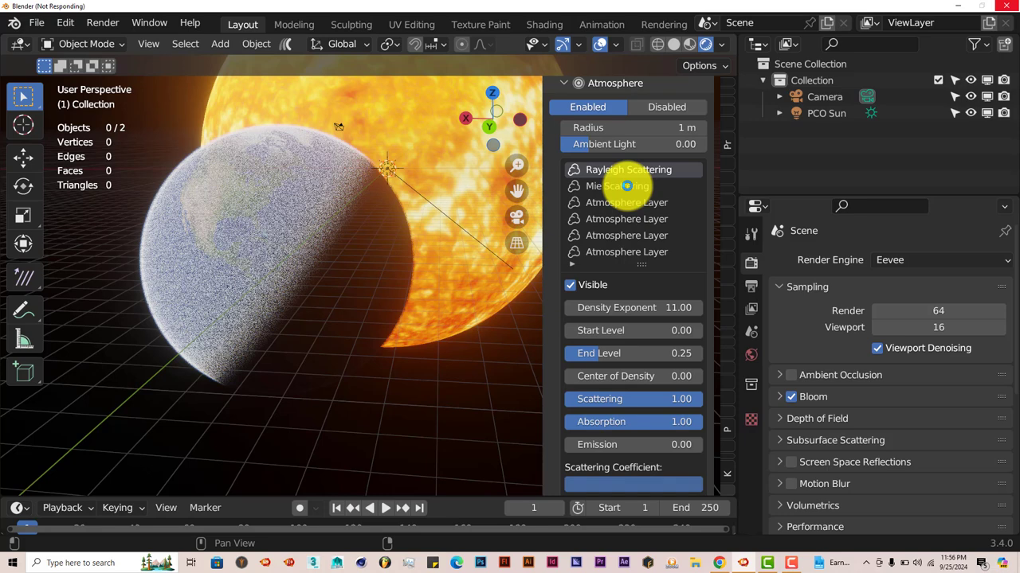
left_click(627, 185)
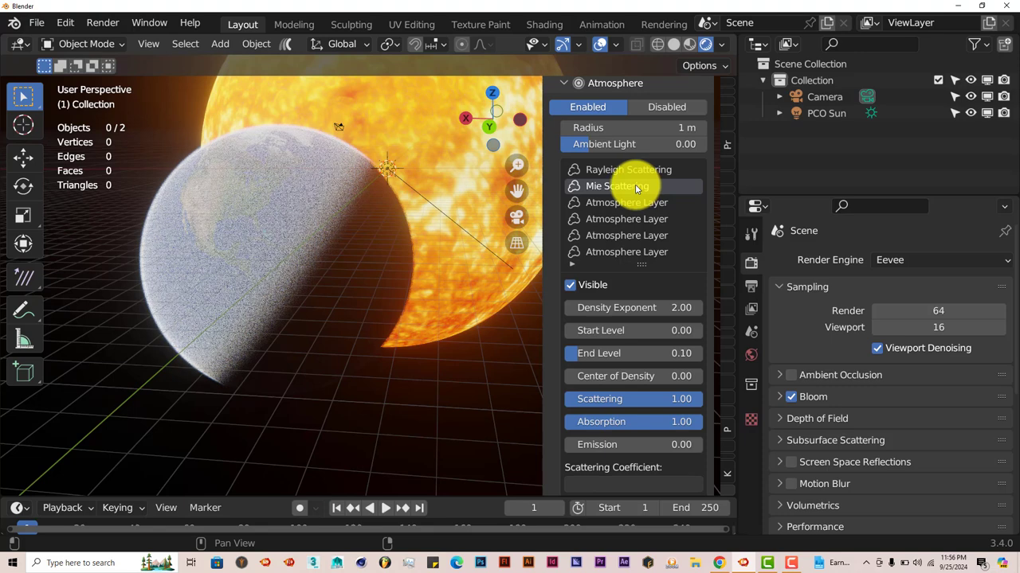
scroll(636, 382, "down", 3)
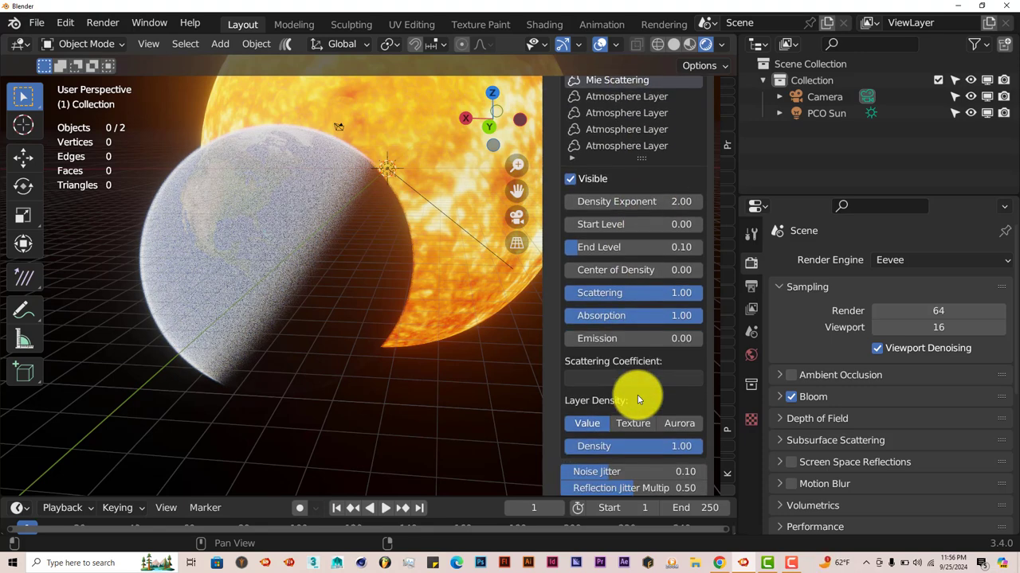
scroll(637, 311, "down", 2)
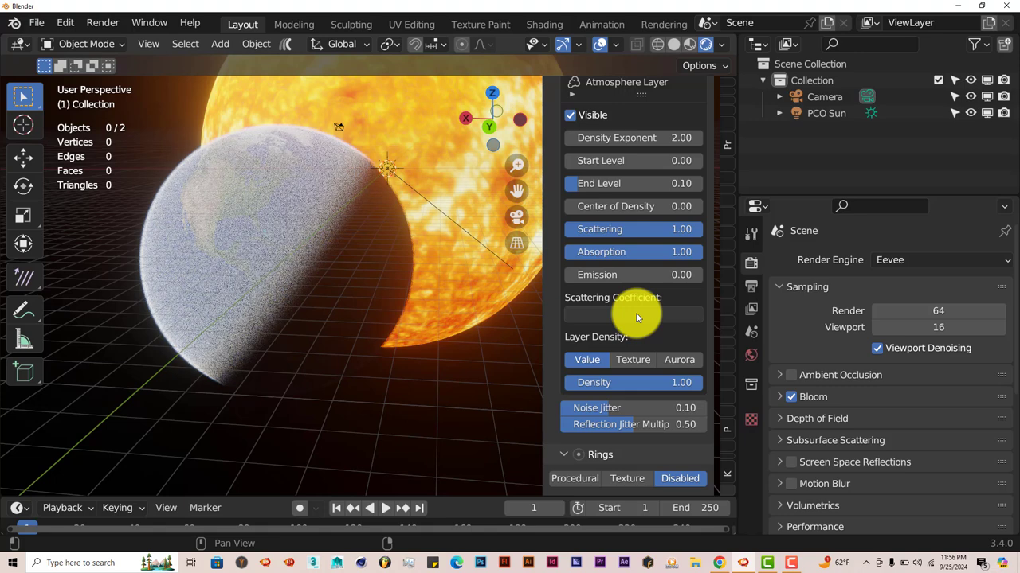
scroll(635, 316, "up", 5)
scroll(635, 313, "up", 1)
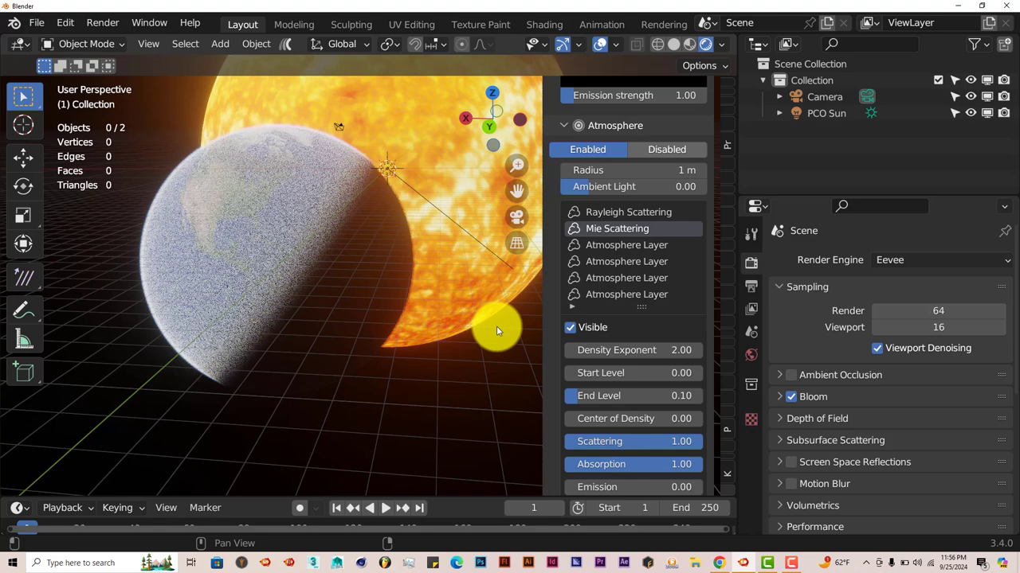
- Undo to disable the earth's atmosphere and return to the top of the panel
key("ctrl+z")
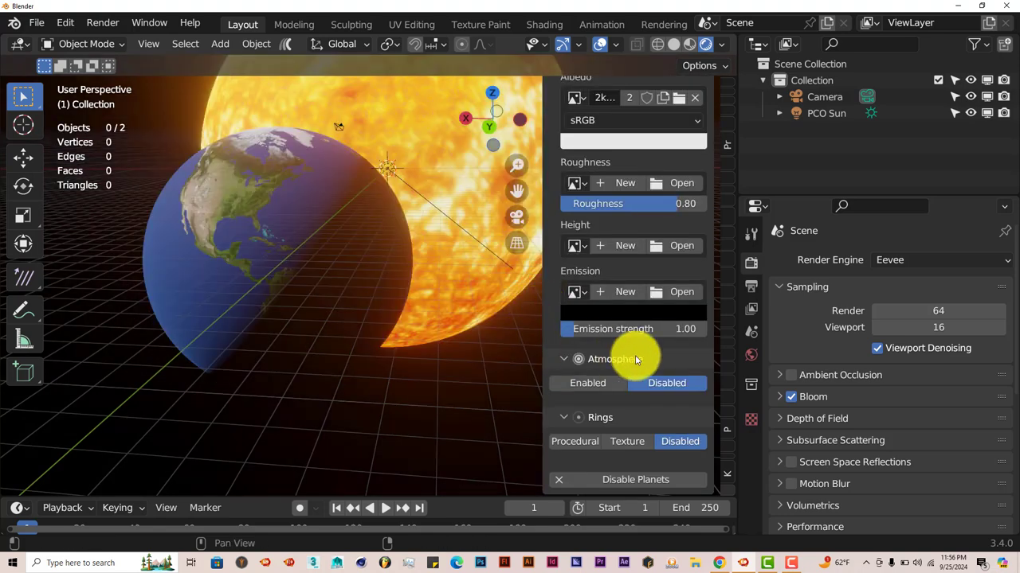
scroll(567, 329, "up", 3)
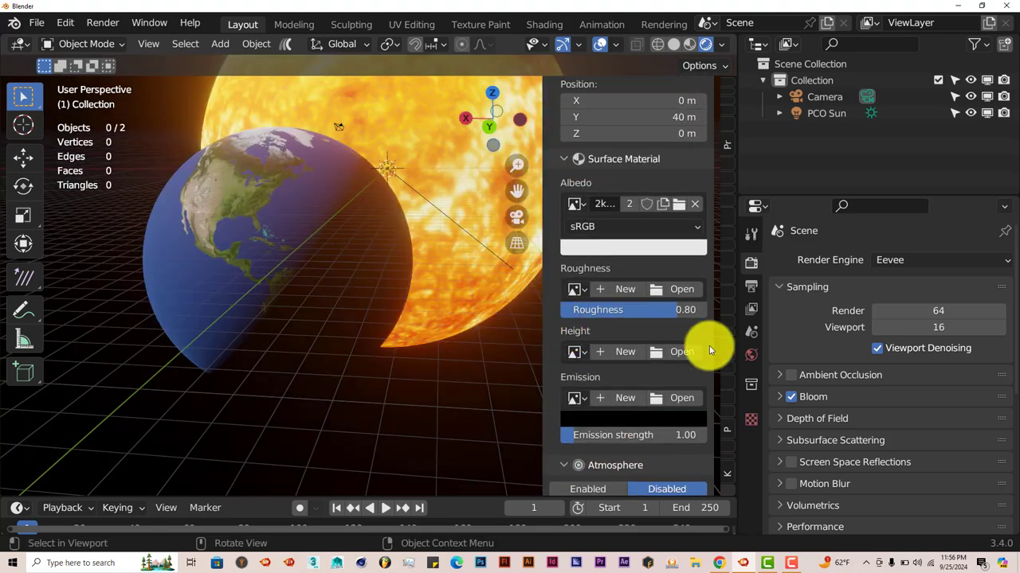
scroll(709, 350, "down", 3)
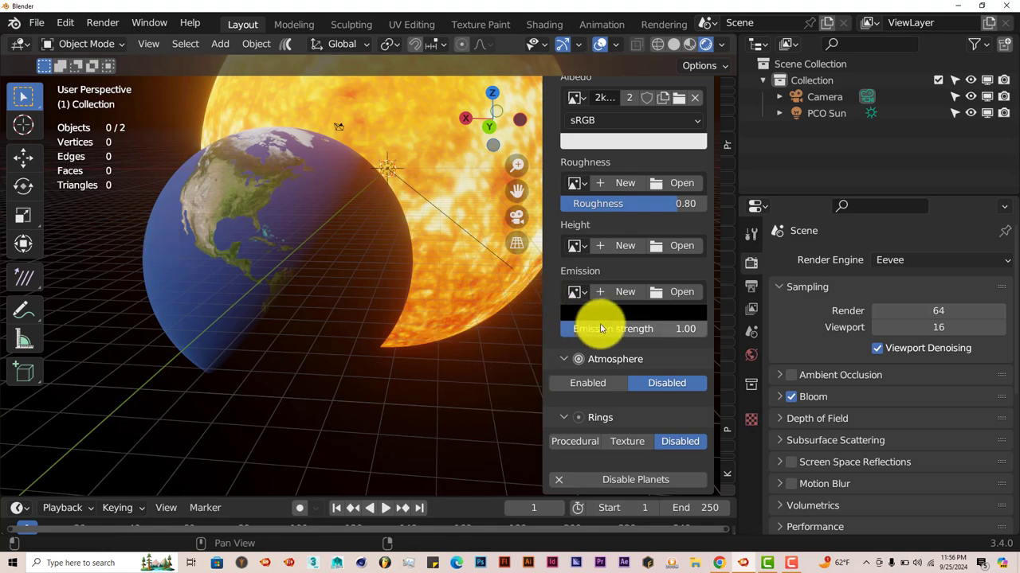
scroll(600, 328, "up", 12)
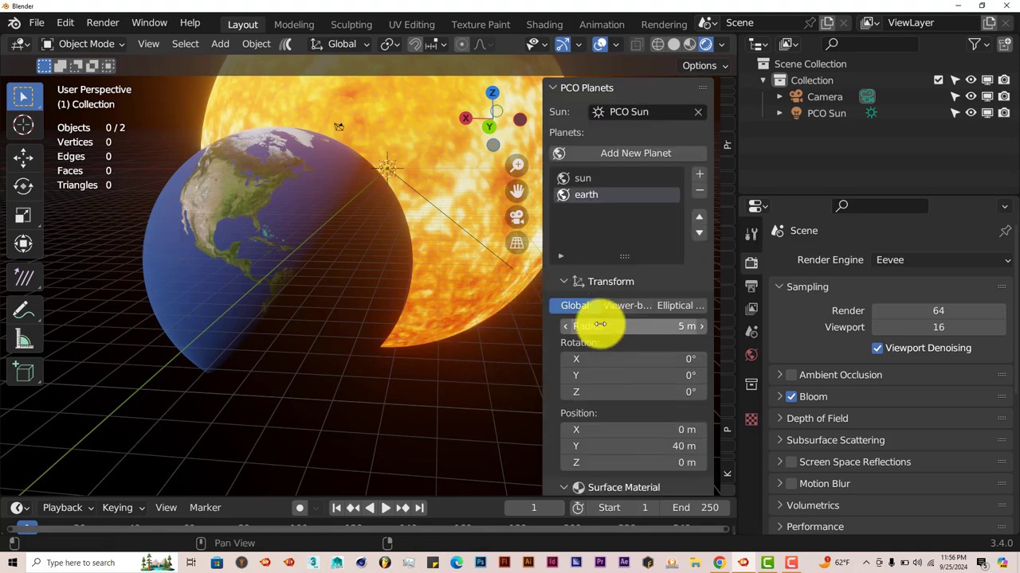
- Remove earth from the planet list and add a new planet named 'saturn'
left_click(701, 191)
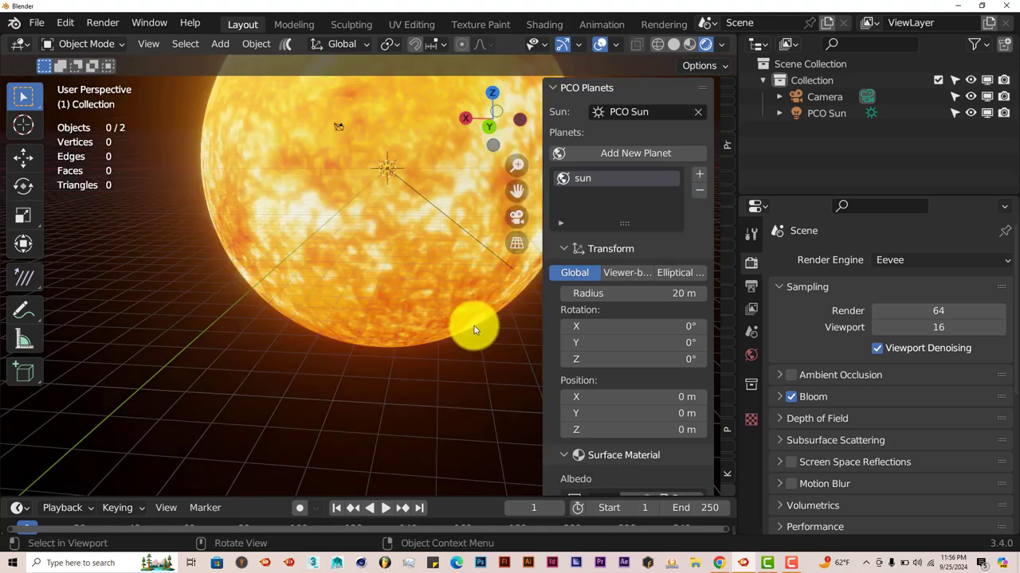
left_click(625, 154)
left_click(560, 183)
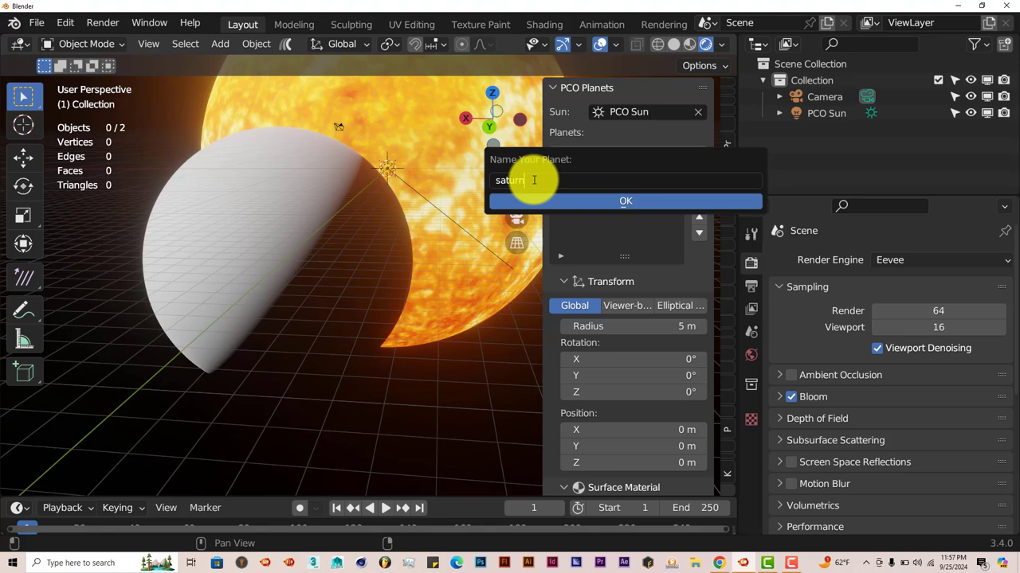
left_click(550, 200)
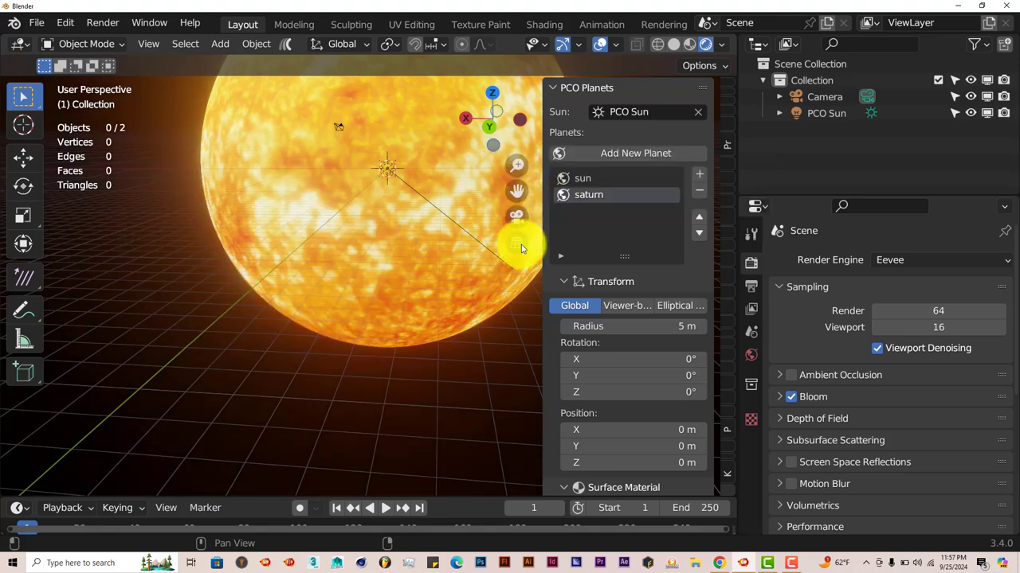
middle_click_drag(518, 353, 467, 323)
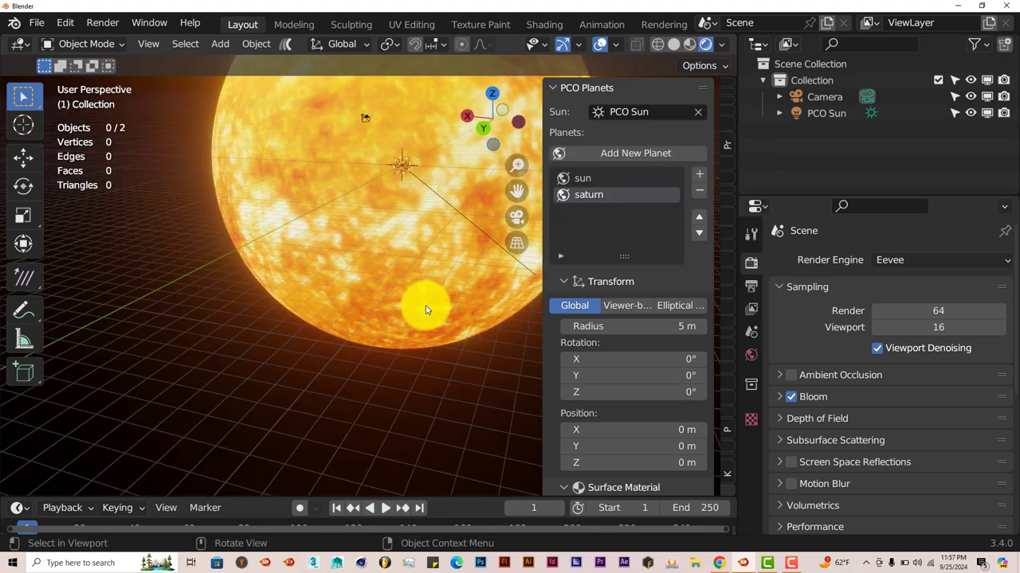
scroll(427, 311, "down", 1)
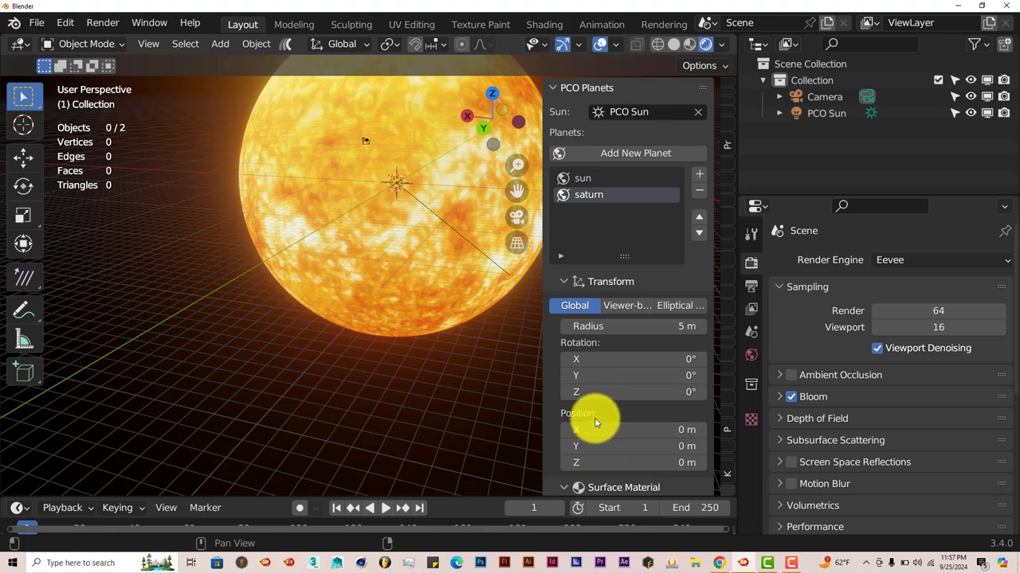
- Set saturn's Position Y to 40 m
left_click(608, 446)
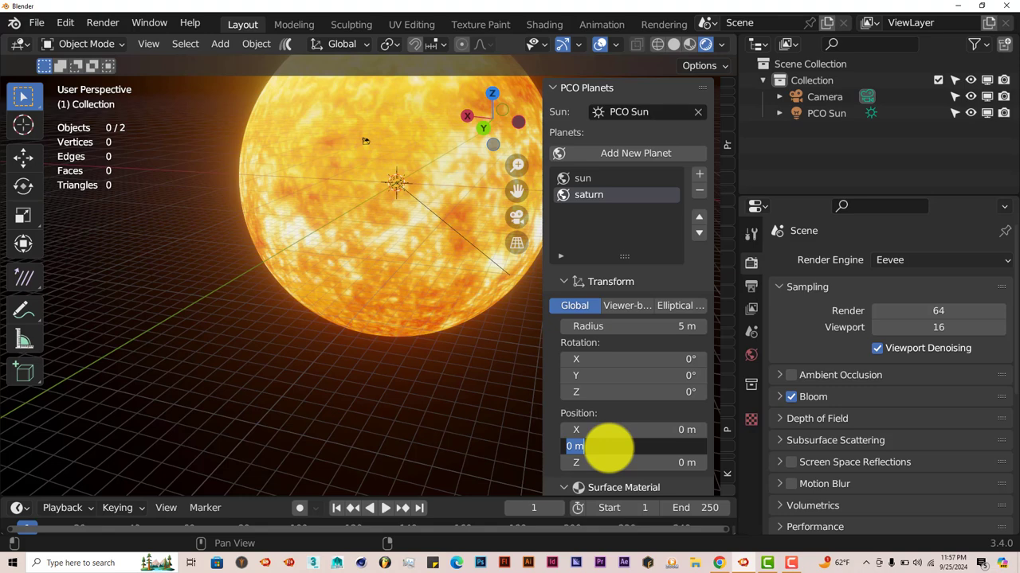
type("40")
key("Return")
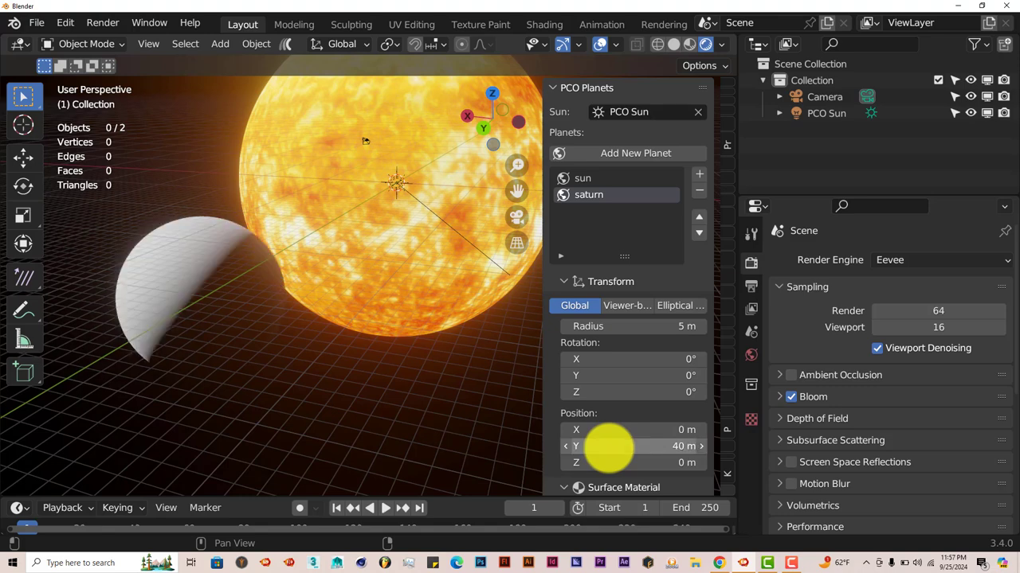
- Load 2k_saturn.jpg from the planets folder as saturn's albedo texture
scroll(656, 363, "down", 6)
scroll(659, 364, "down", 1)
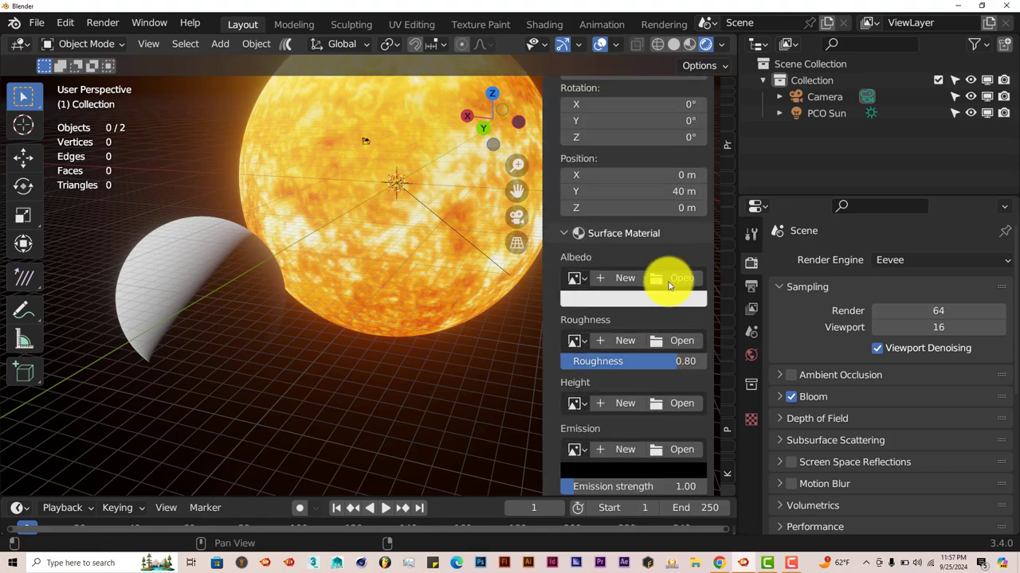
left_click(671, 278)
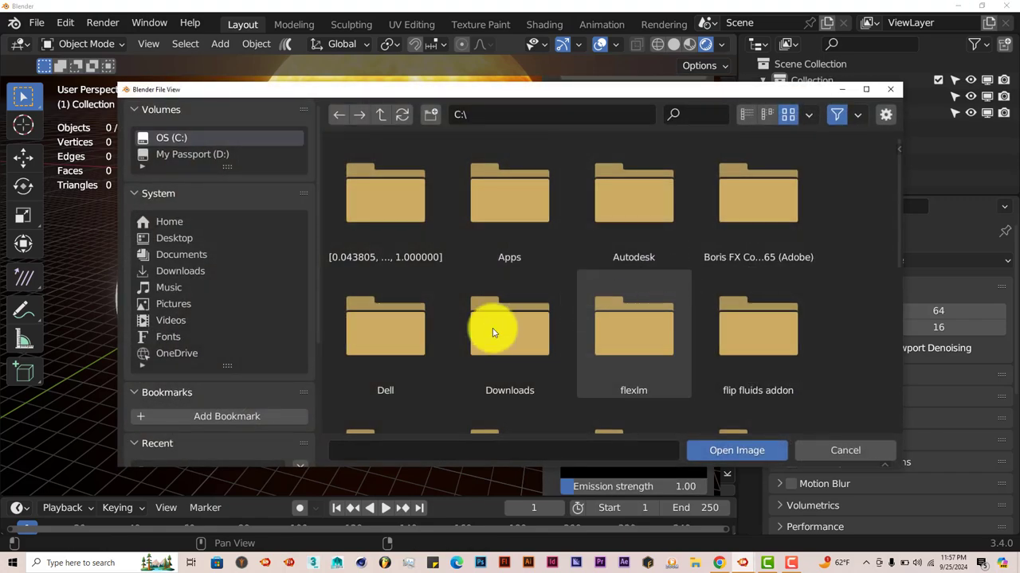
scroll(231, 366, "down", 4)
left_click(172, 366)
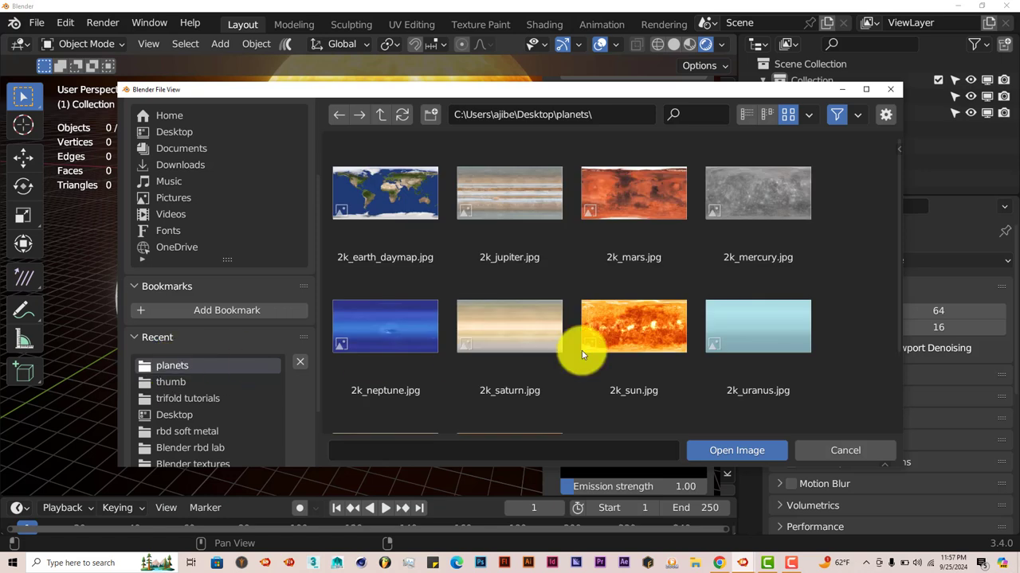
scroll(837, 317, "down", 3)
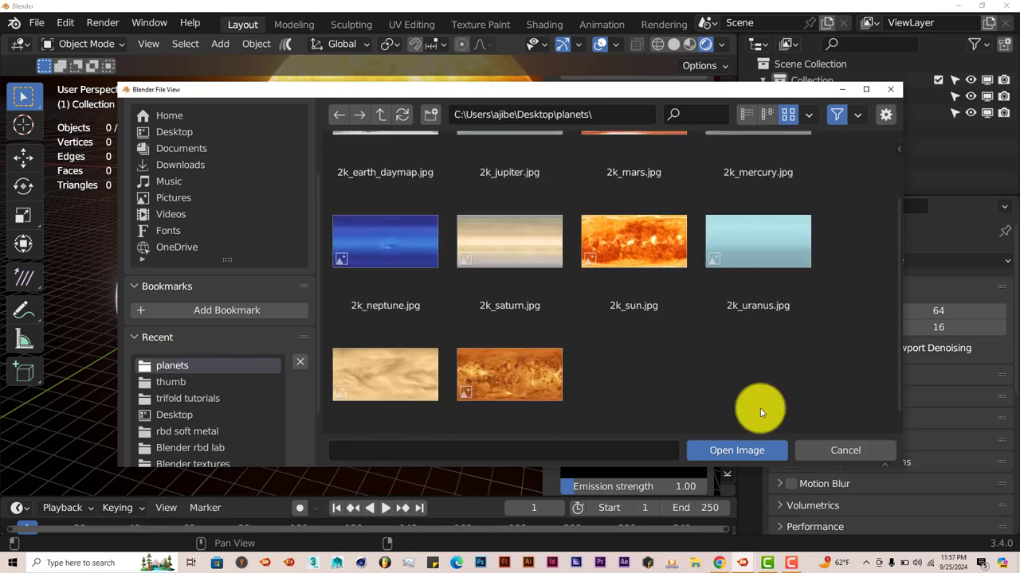
left_click(494, 255)
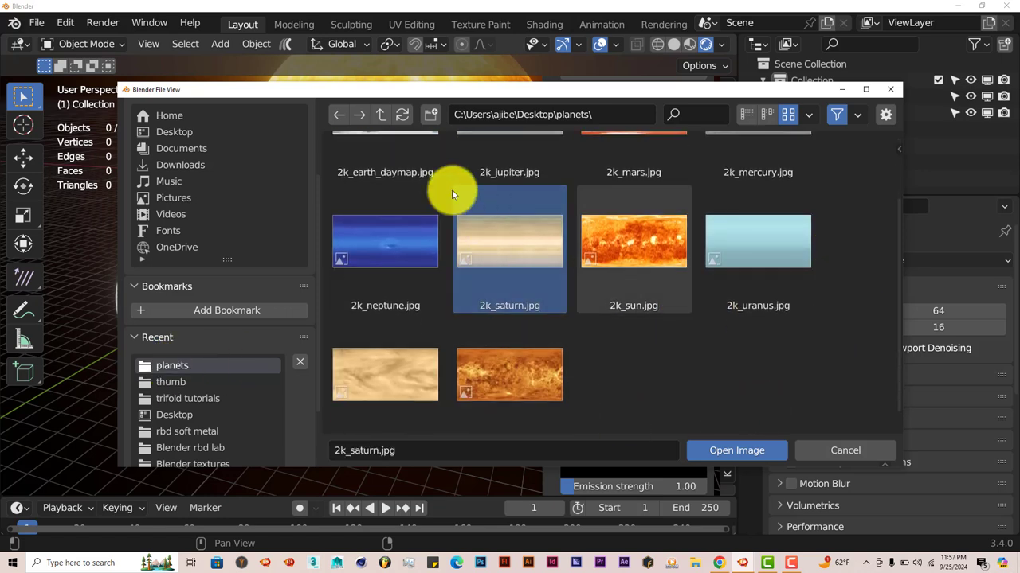
left_click(725, 438)
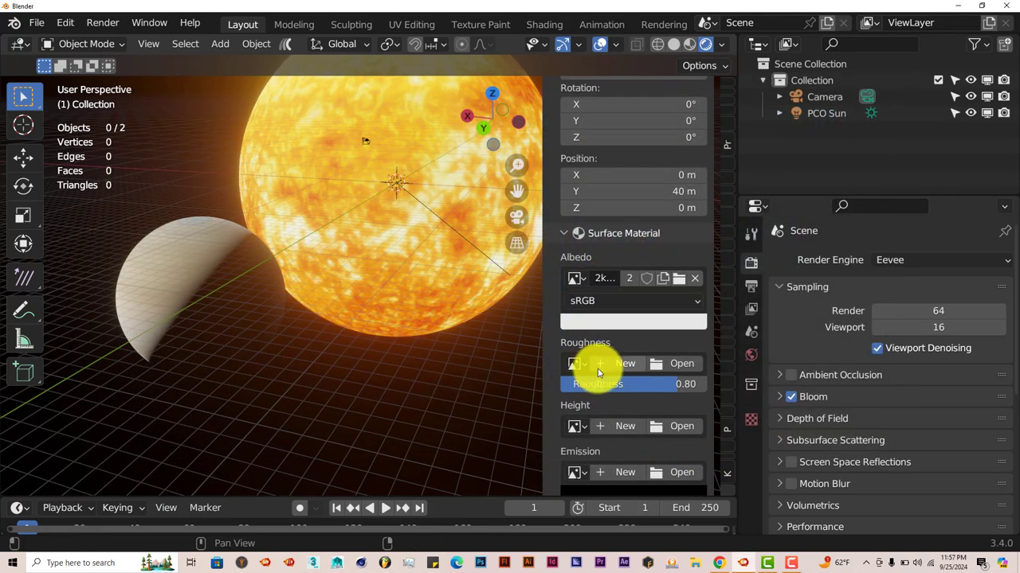
scroll(598, 369, "down", 3)
- Scroll to the Rings settings, then orbit and zoom to view Saturn's grey rings from above
scroll(598, 369, "down", 2)
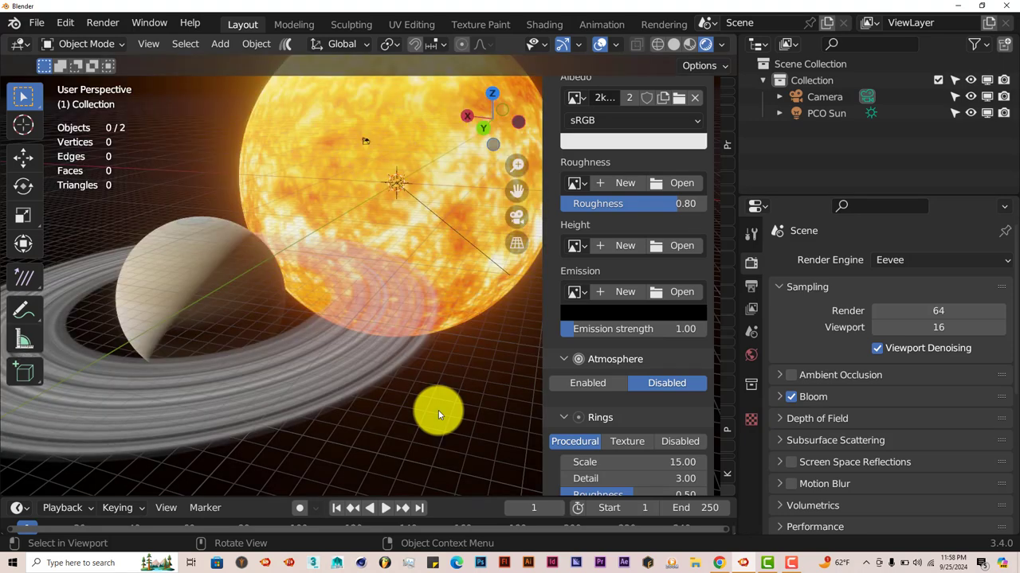
scroll(405, 392, "down", 5)
middle_click_drag(406, 392, 287, 371)
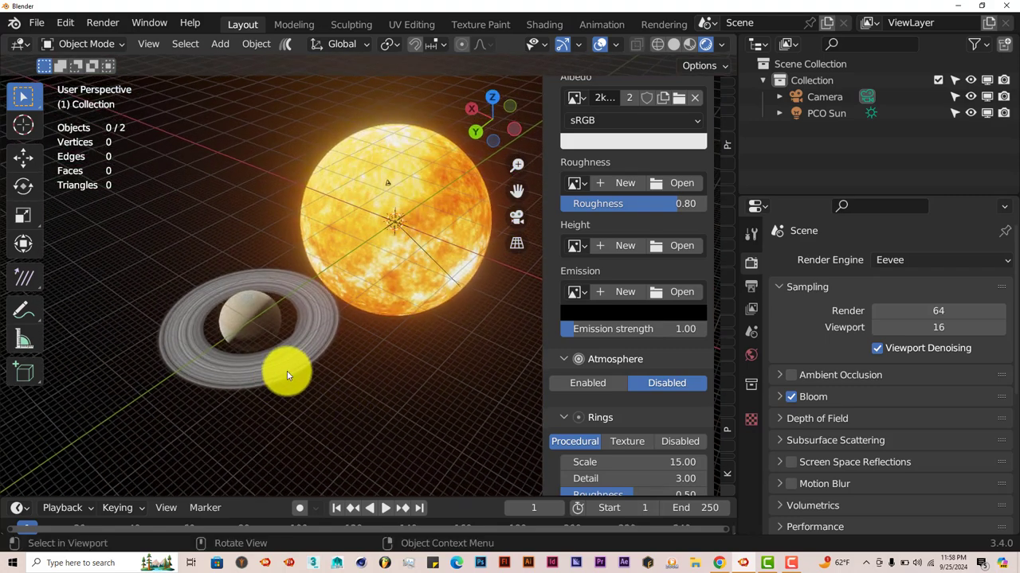
scroll(654, 432, "down", 5)
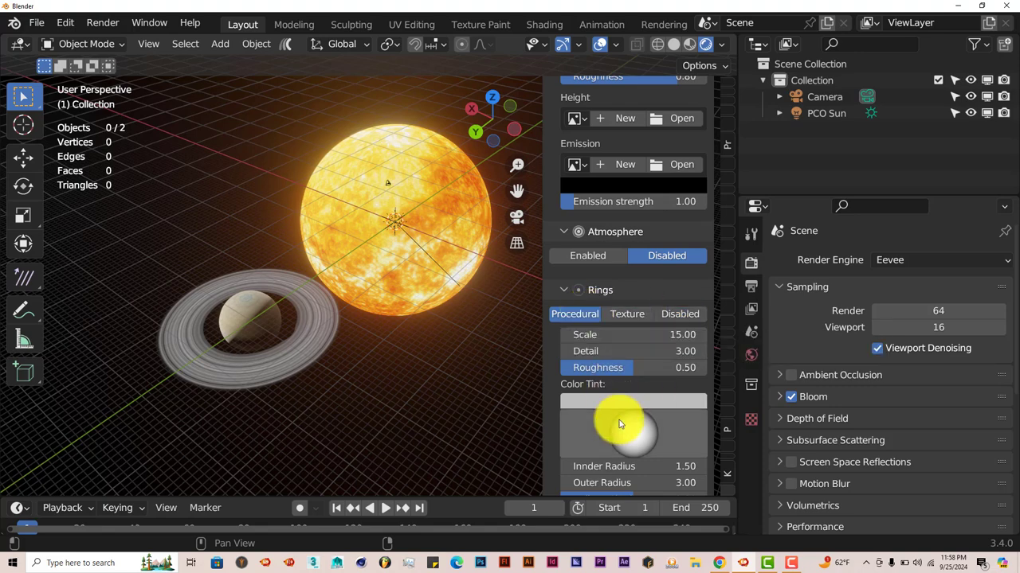
- Change the Rings color tint to blue after trying red and green
scroll(609, 420, "down", 2)
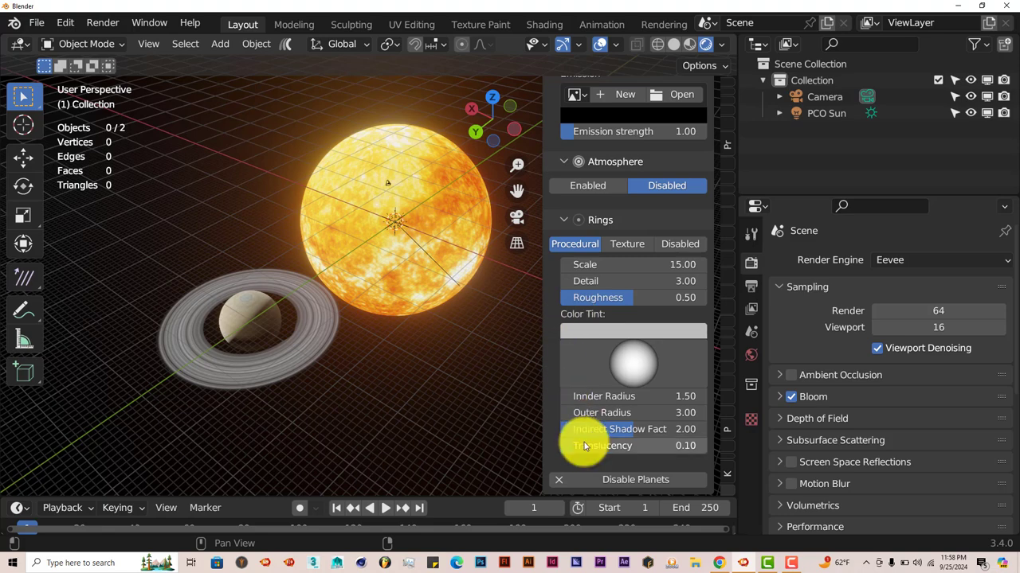
left_click(620, 331)
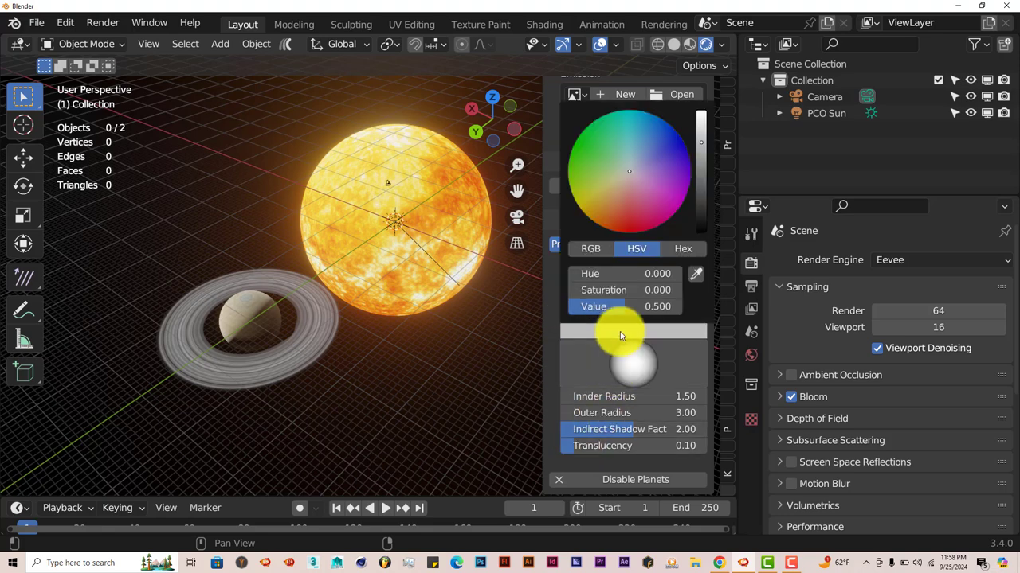
left_click(623, 225)
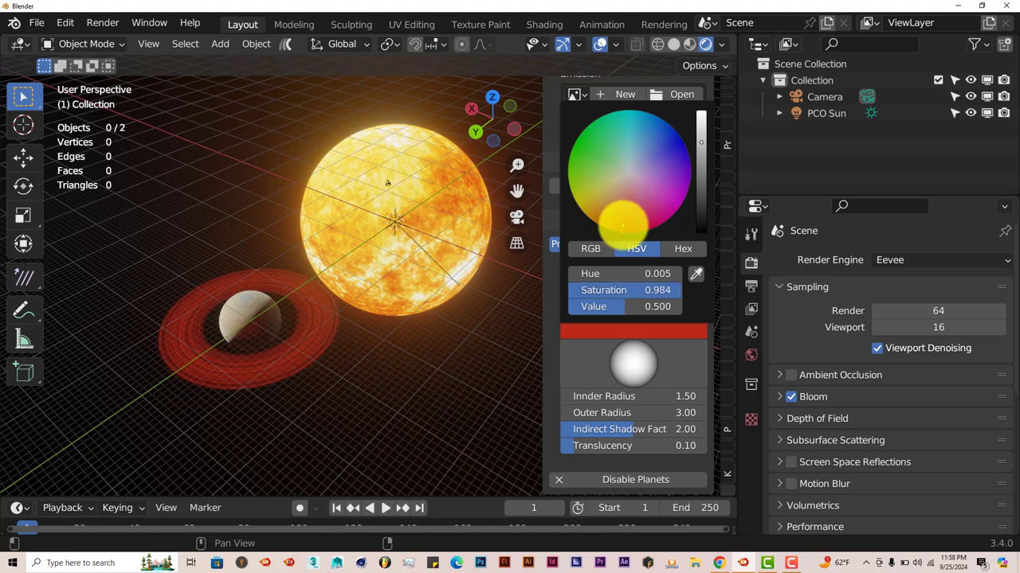
left_click(599, 137)
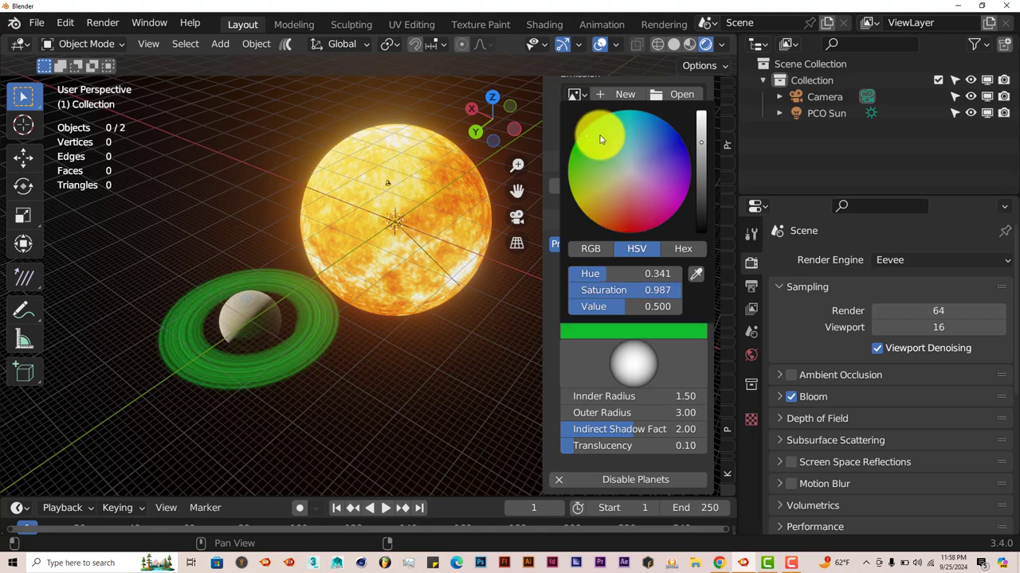
left_click(665, 141)
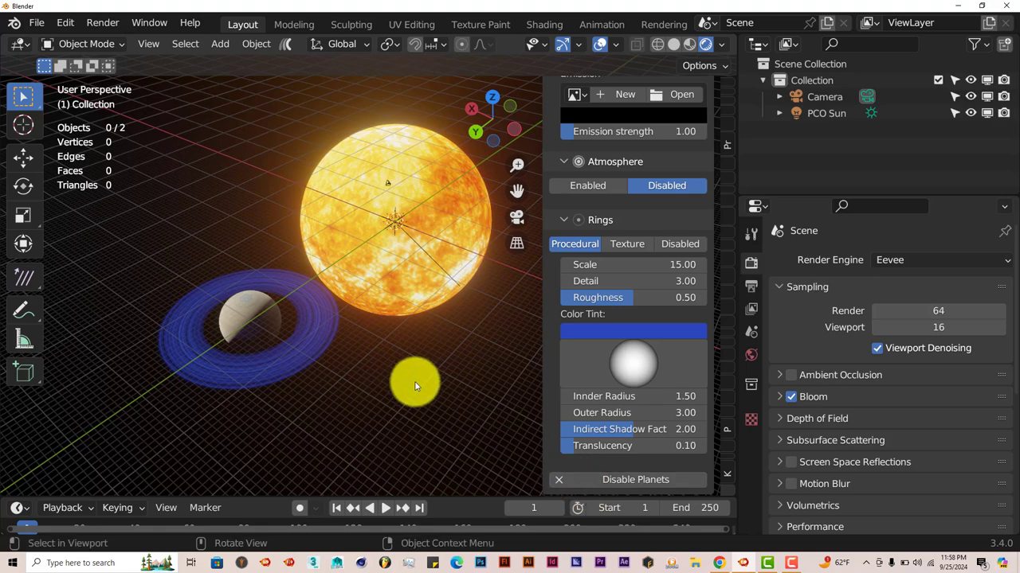
scroll(414, 387, "up", 2)
scroll(414, 386, "down", 3)
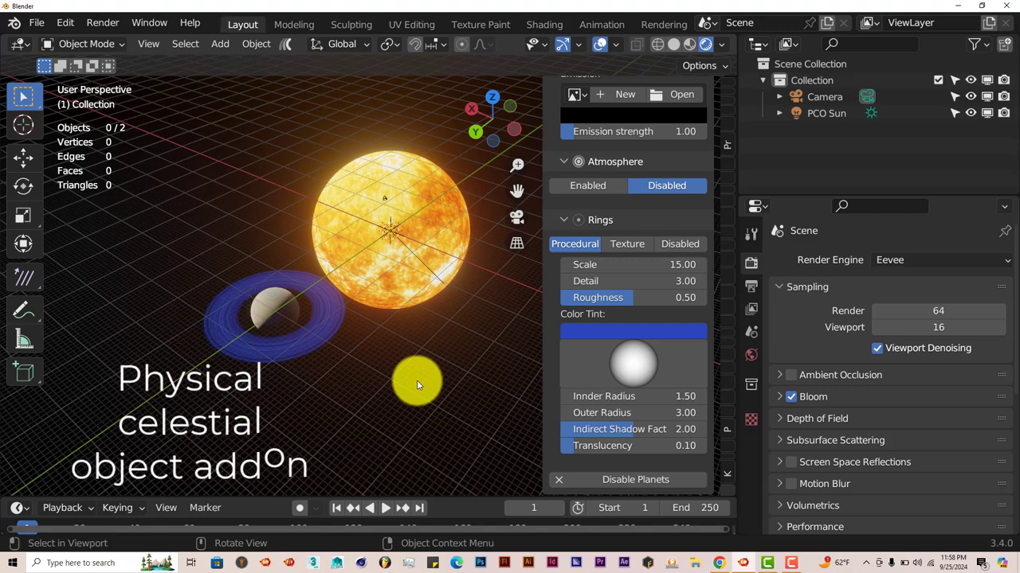
mouse_move(371, 382)
middle_mouse_down()
mouse_move(358, 363)
mouse_move(364, 376)
mouse_move(373, 258)
mouse_move(378, 377)
middle_mouse_up()
scroll(379, 377, "up", 5)
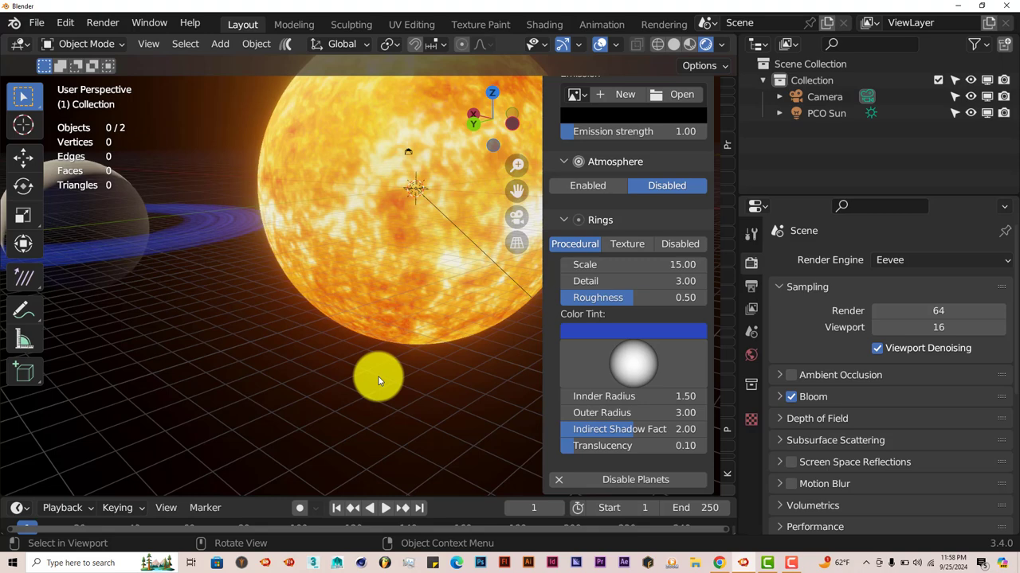
scroll(378, 377, "down", 2)
scroll(622, 392, "up", 3)
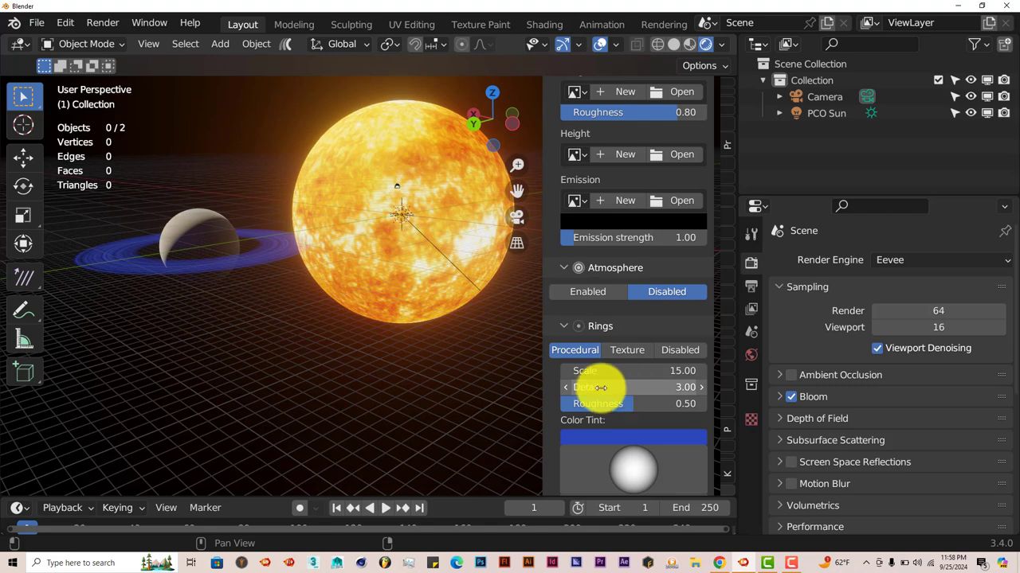
scroll(637, 359, "up", 3)
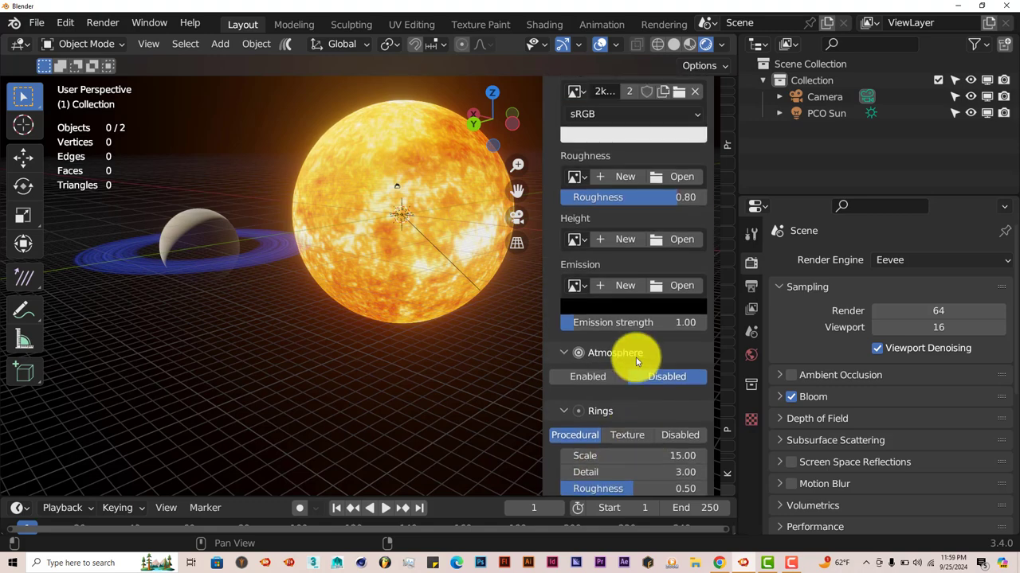